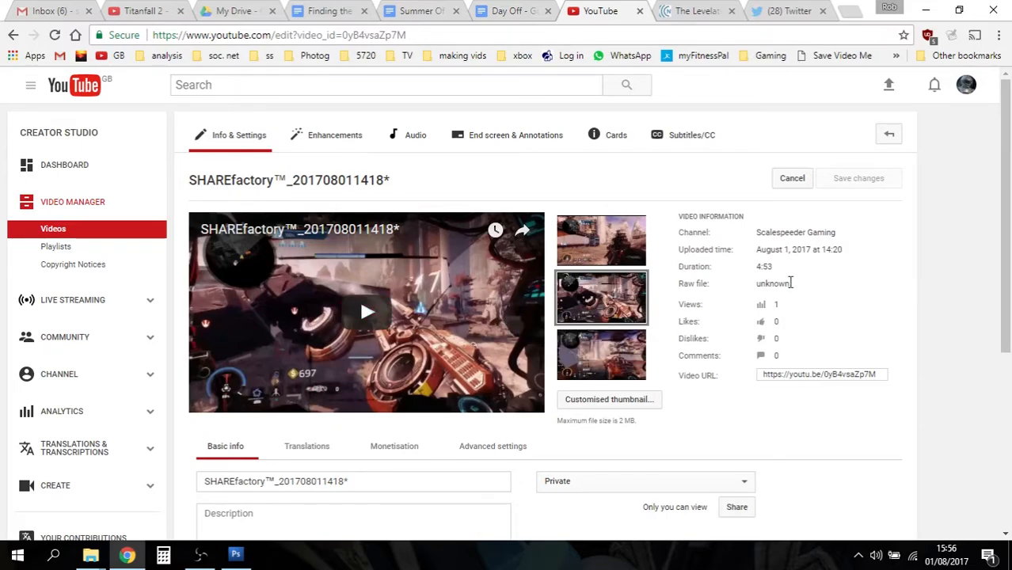
Review the uploaded video's information, thumbnail choices, title, description and tags
scroll(675, 271, "down", 2)
scroll(676, 271, "down", 2)
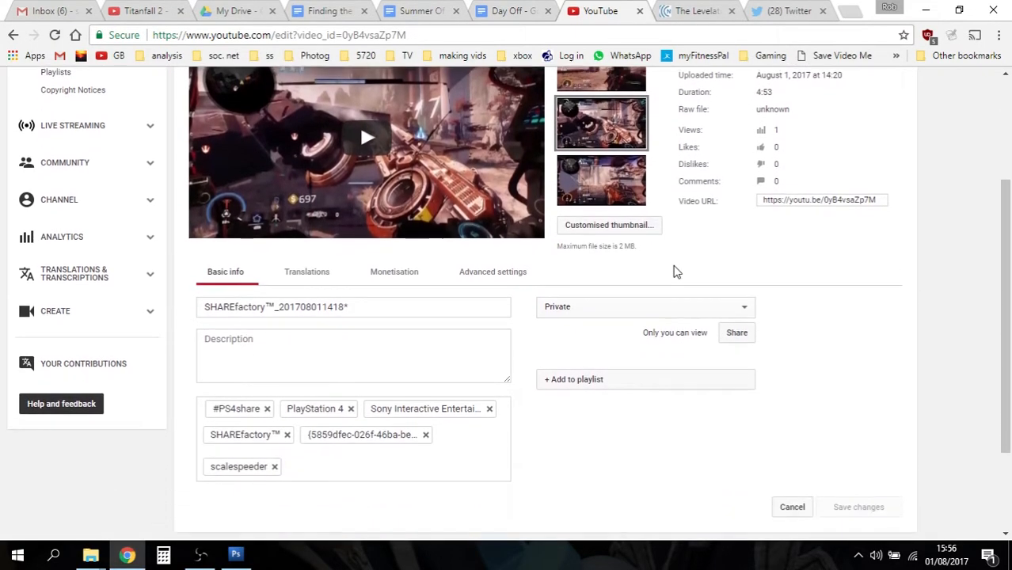
scroll(676, 271, "up", 2)
scroll(675, 271, "down", 1)
scroll(675, 271, "up", 1)
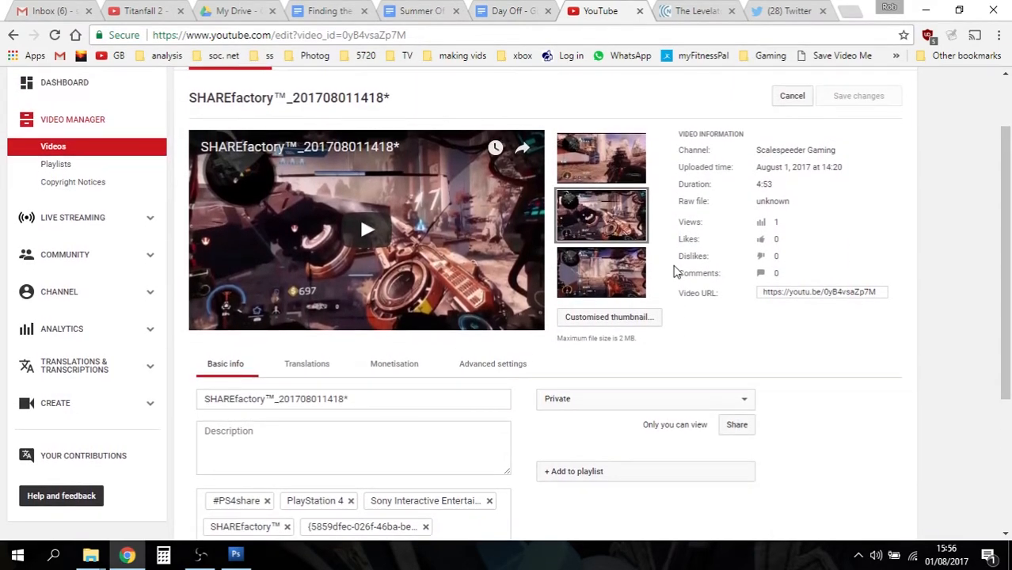
scroll(675, 271, "down", 2)
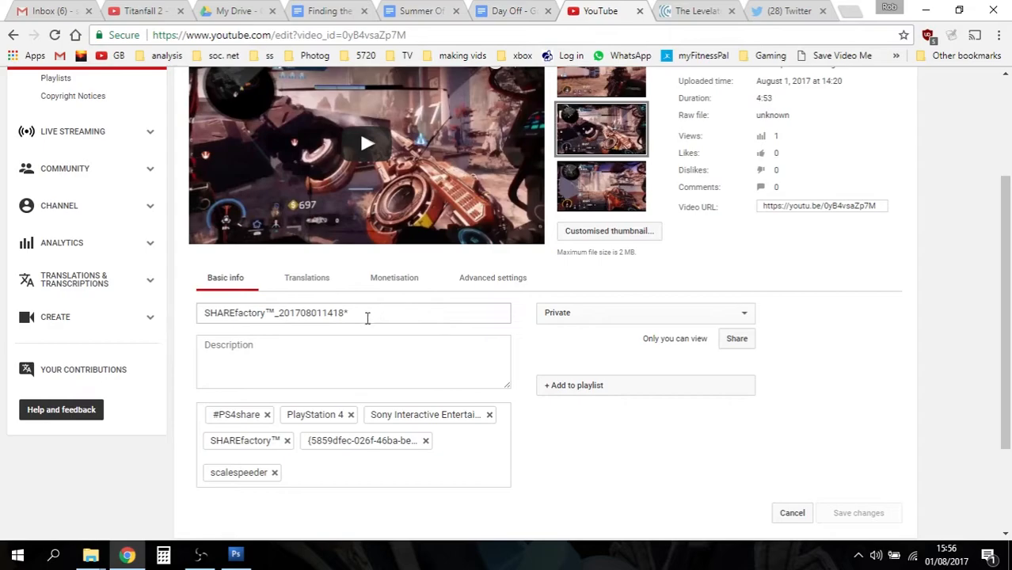
left_click(339, 309)
scroll(361, 316, "down", 1)
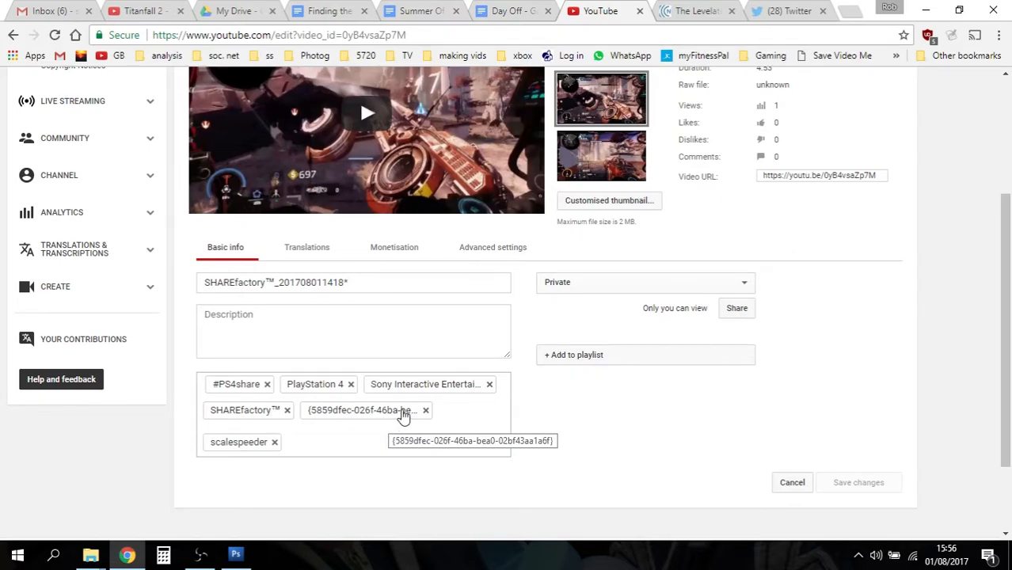
scroll(402, 416, "up", 2)
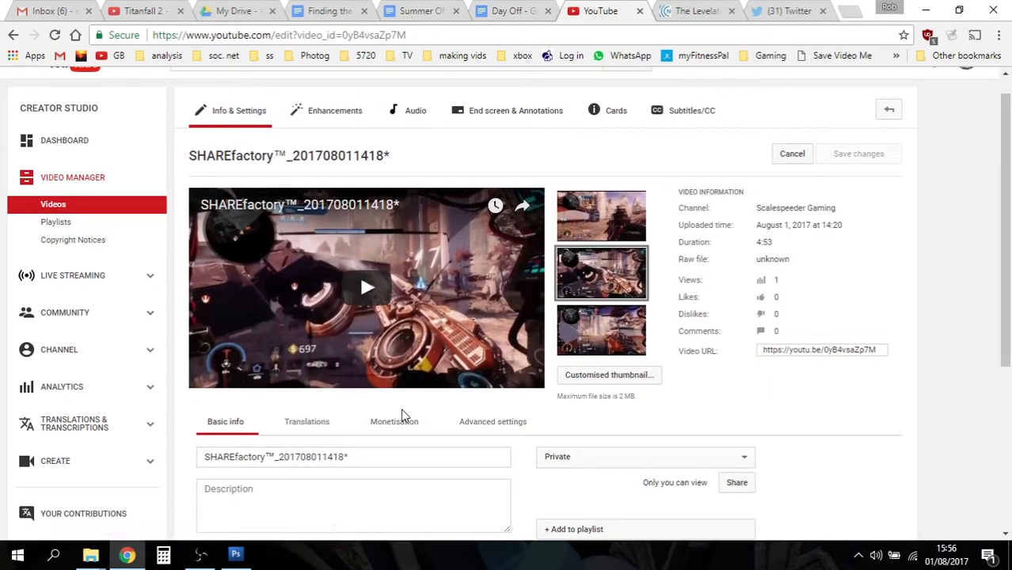
In the video's advanced settings, set the game title to Titanfall 2 under the Gaming category
left_click(493, 400)
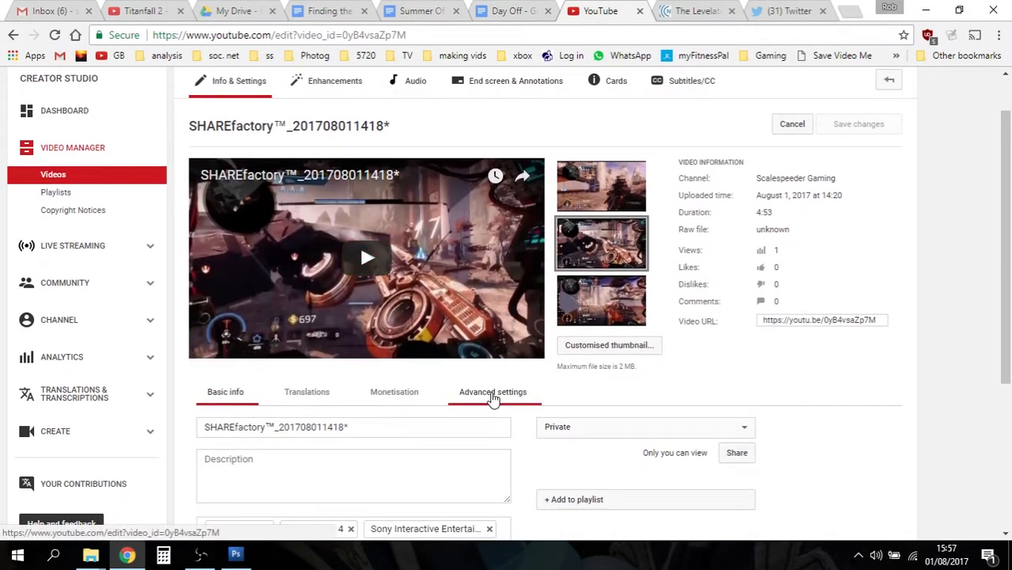
scroll(685, 385, "down", 1)
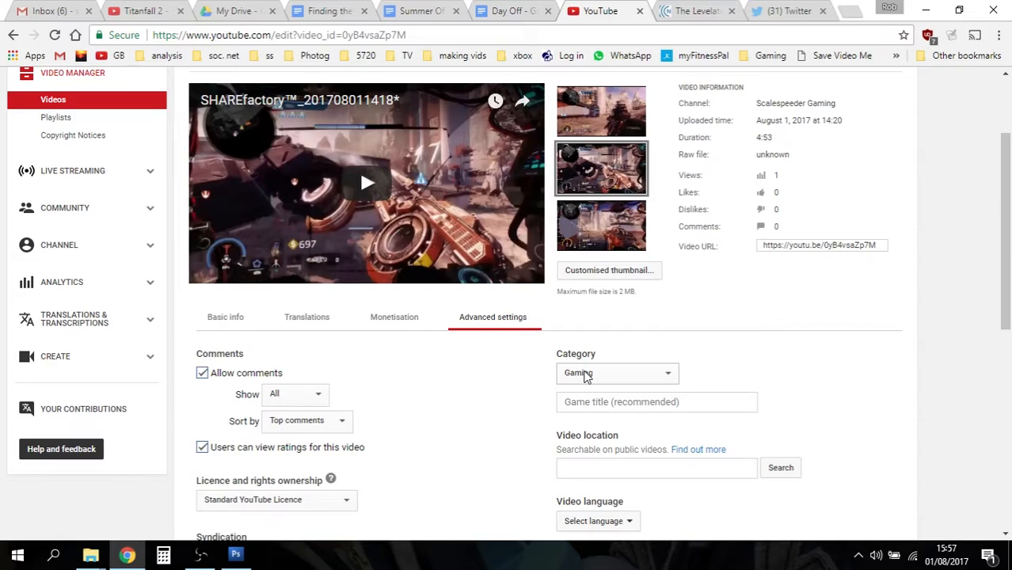
left_click(594, 403)
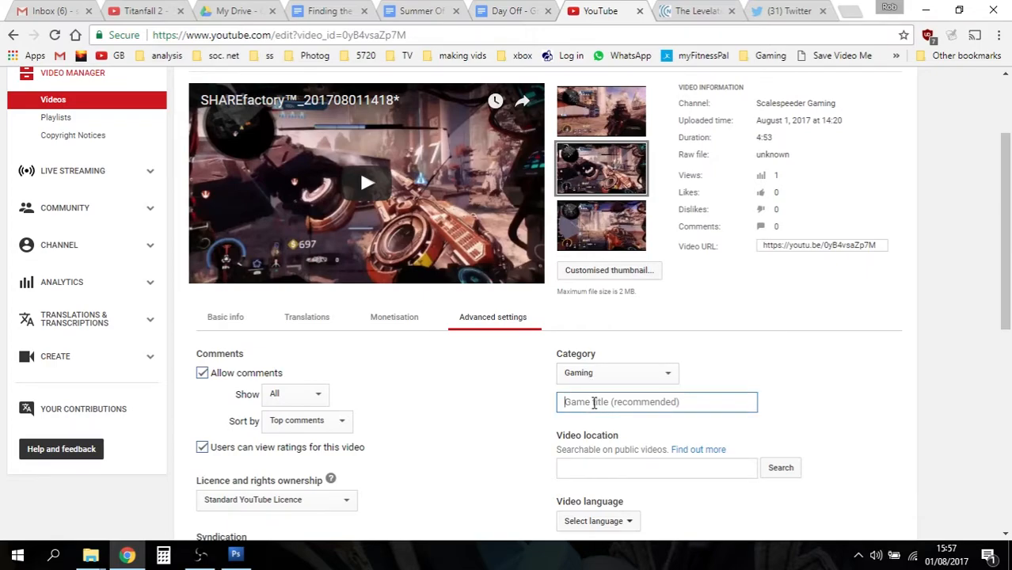
type("titan")
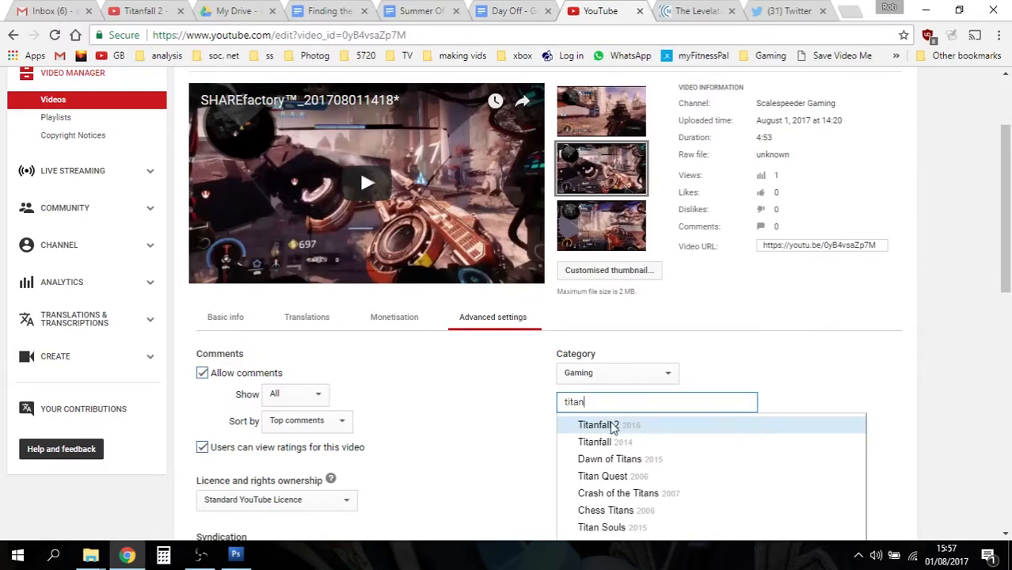
left_click(613, 425)
Examine the remaining advanced settings, including comments, licence, syndication, distribution options, age restrictions and video statistics
scroll(513, 436, "down", 2)
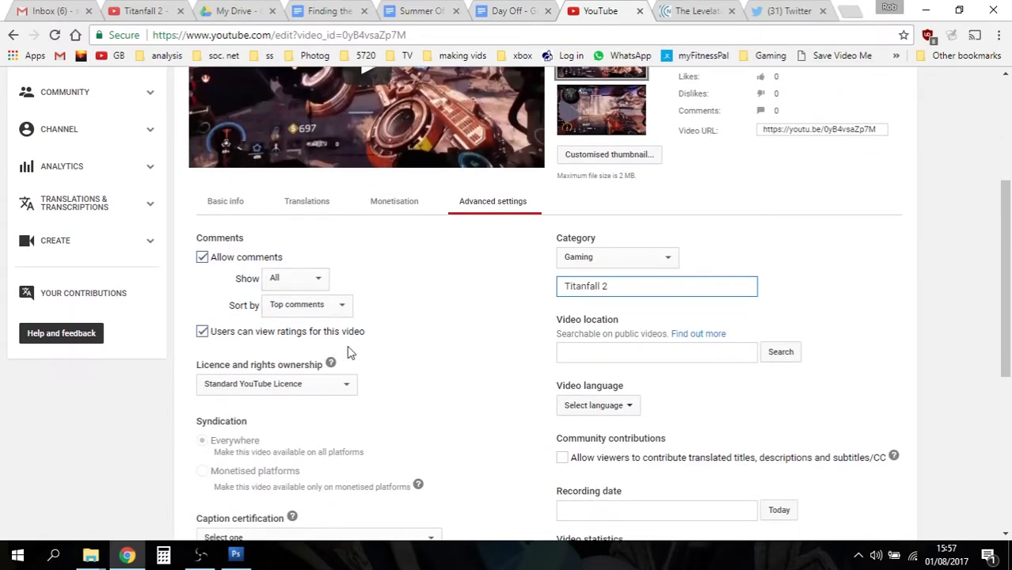
scroll(458, 367, "down", 2)
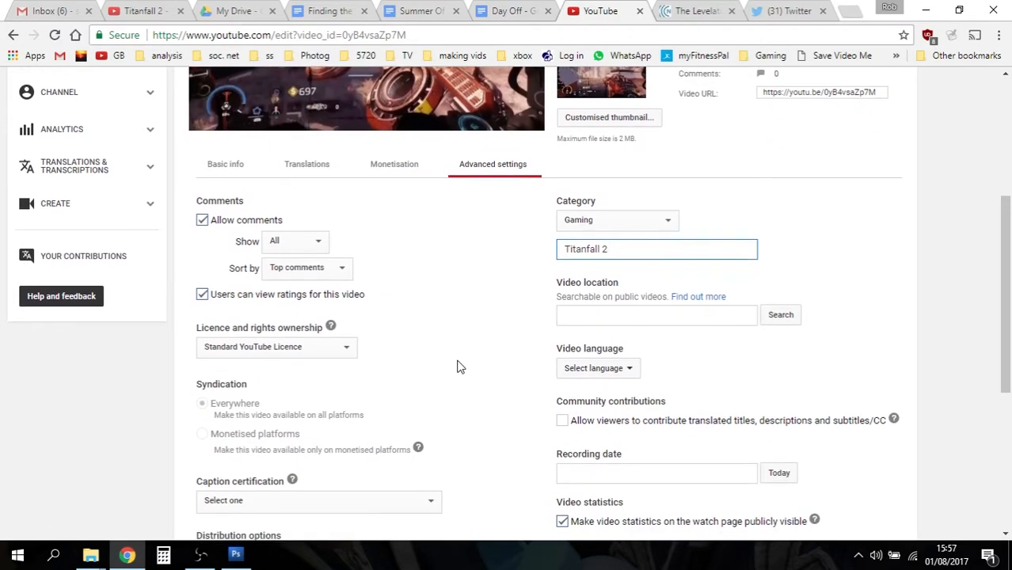
scroll(458, 367, "down", 2)
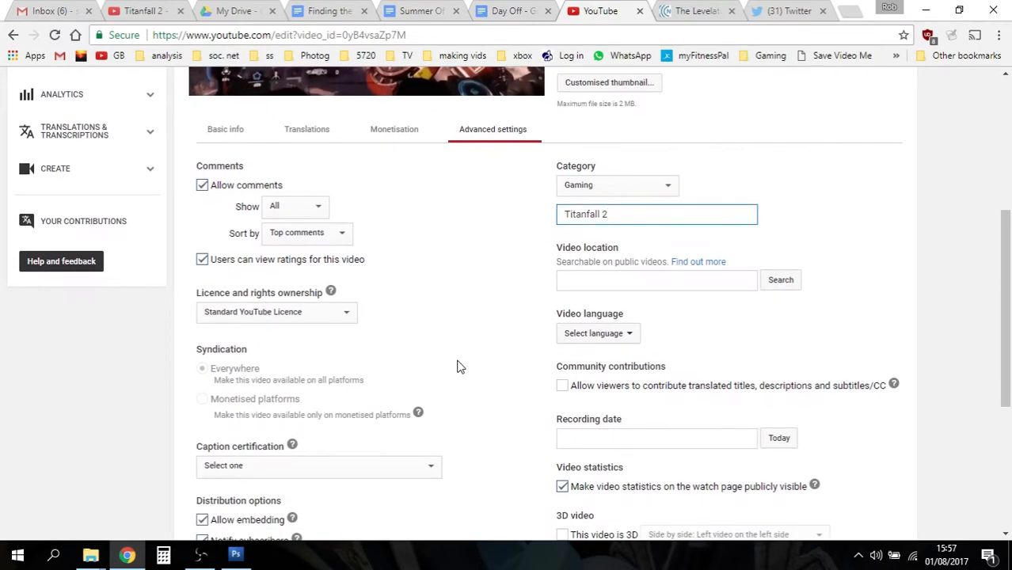
scroll(458, 367, "down", 2)
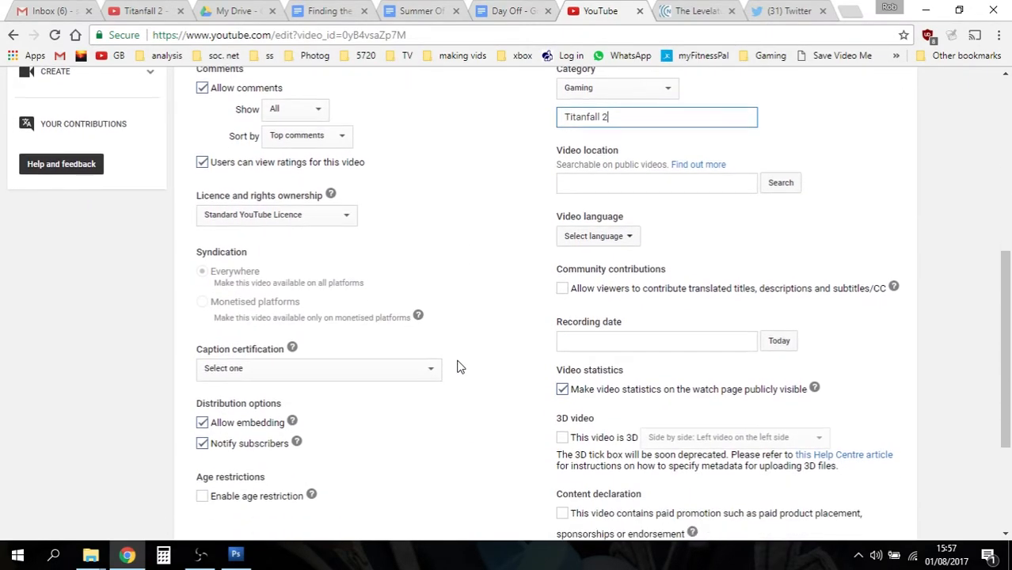
scroll(458, 367, "down", 1)
scroll(458, 366, "up", 2)
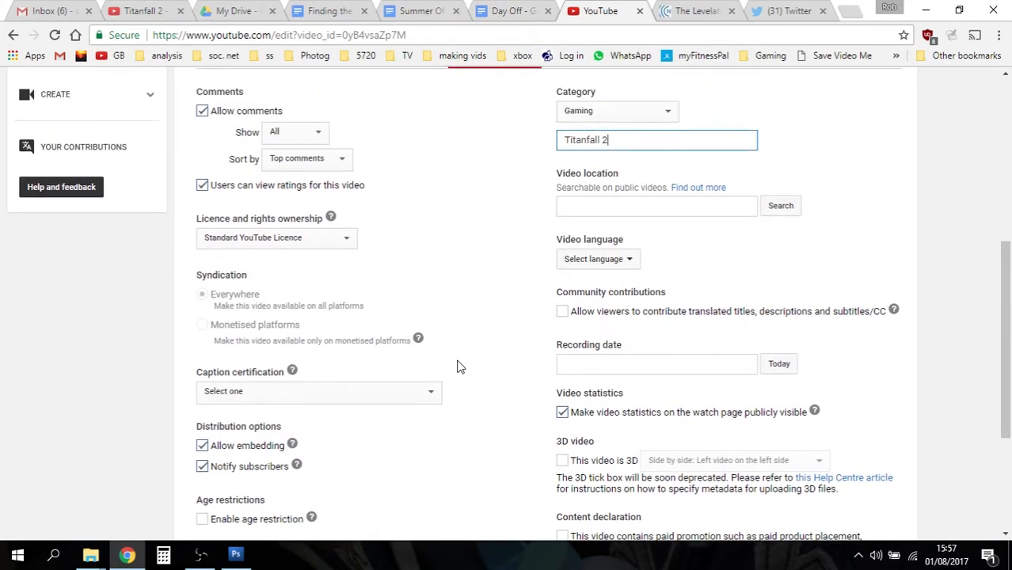
scroll(458, 367, "up", 4)
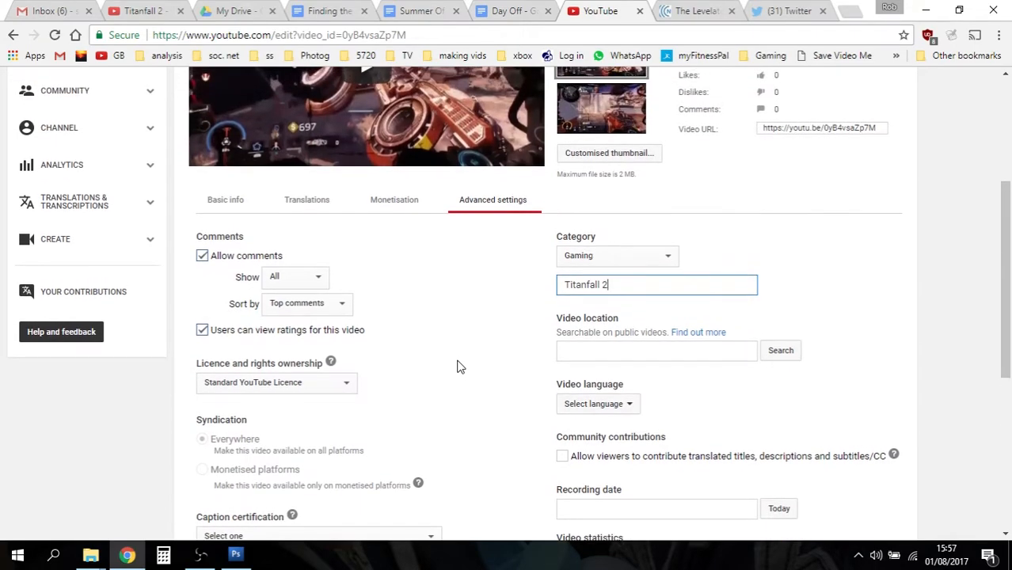
scroll(458, 367, "up", 4)
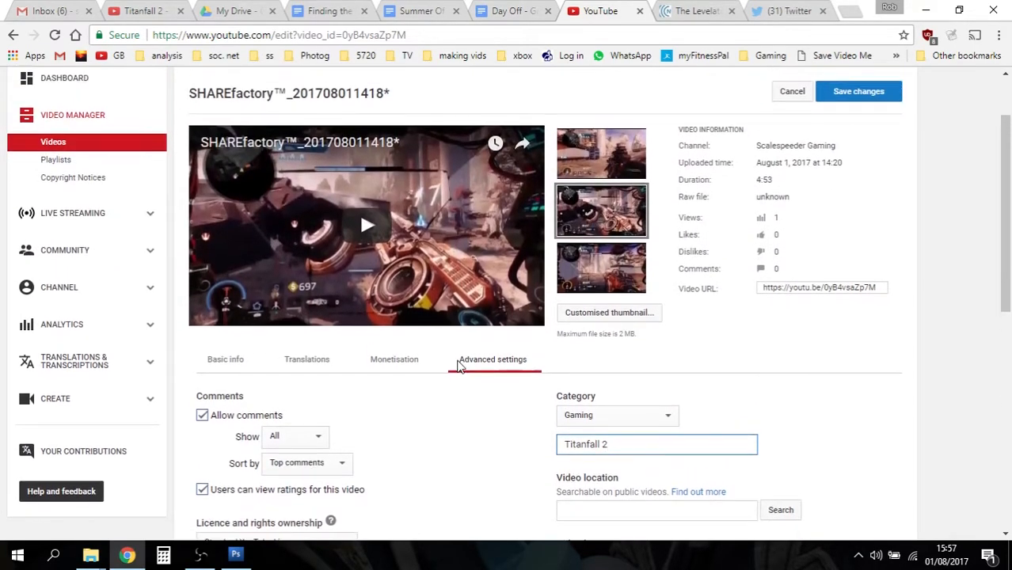
Turn on Monetise with ads for the video
scroll(458, 364, "down", 1)
left_click(407, 346)
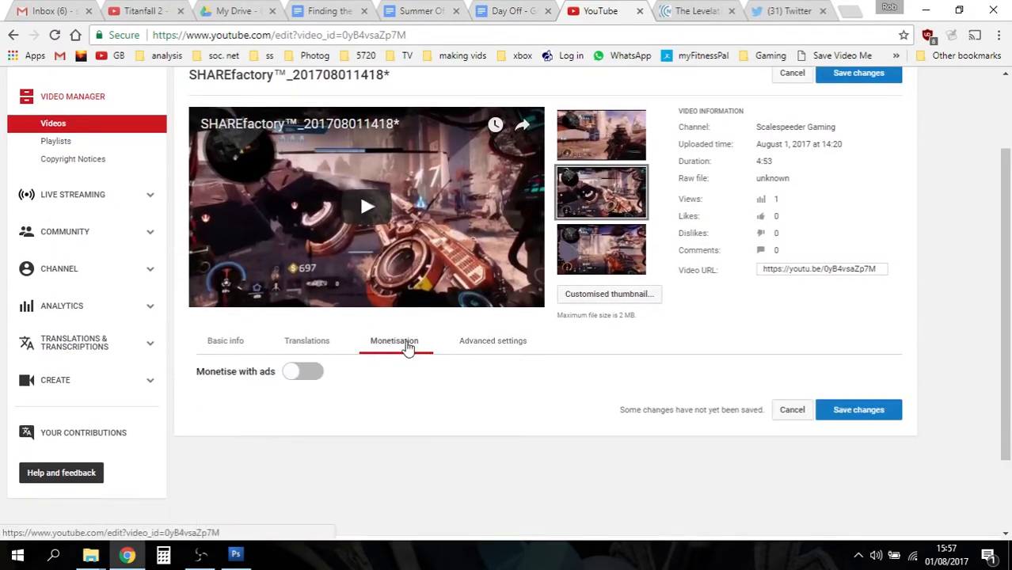
left_click(317, 373)
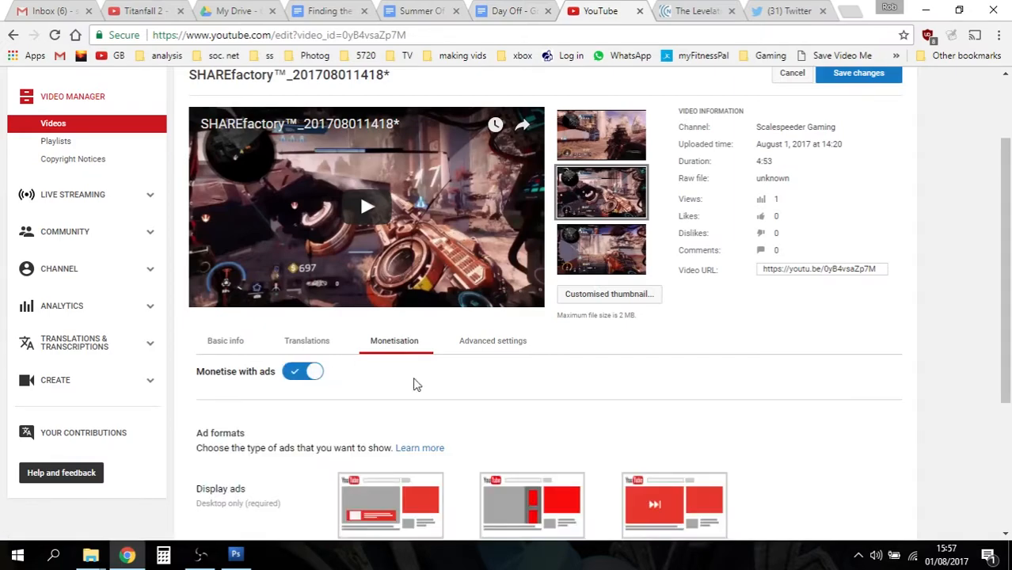
scroll(414, 384, "up", 1)
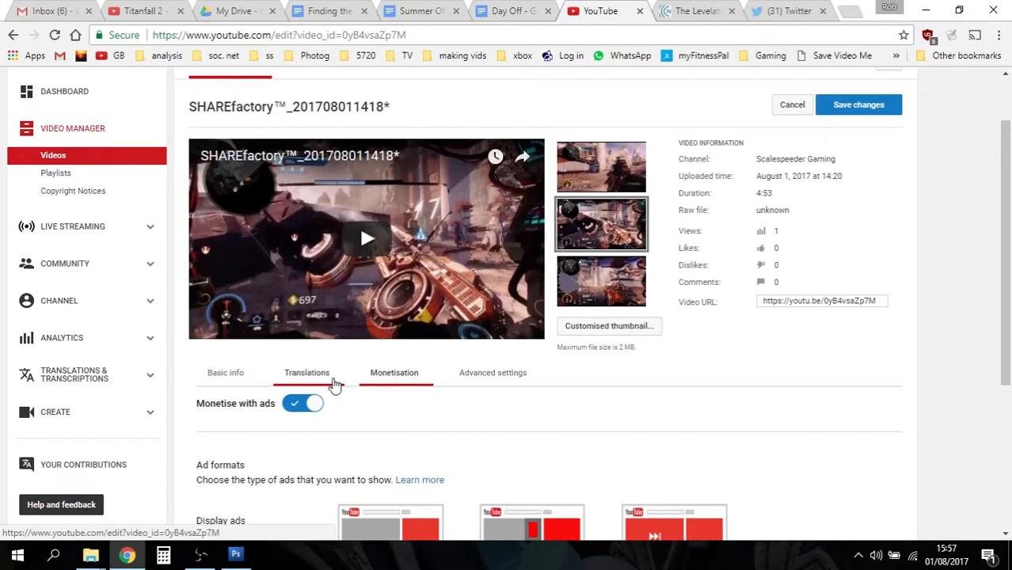
View the video's translation settings and return to its basic info to review the title, description and tags
left_click(328, 385)
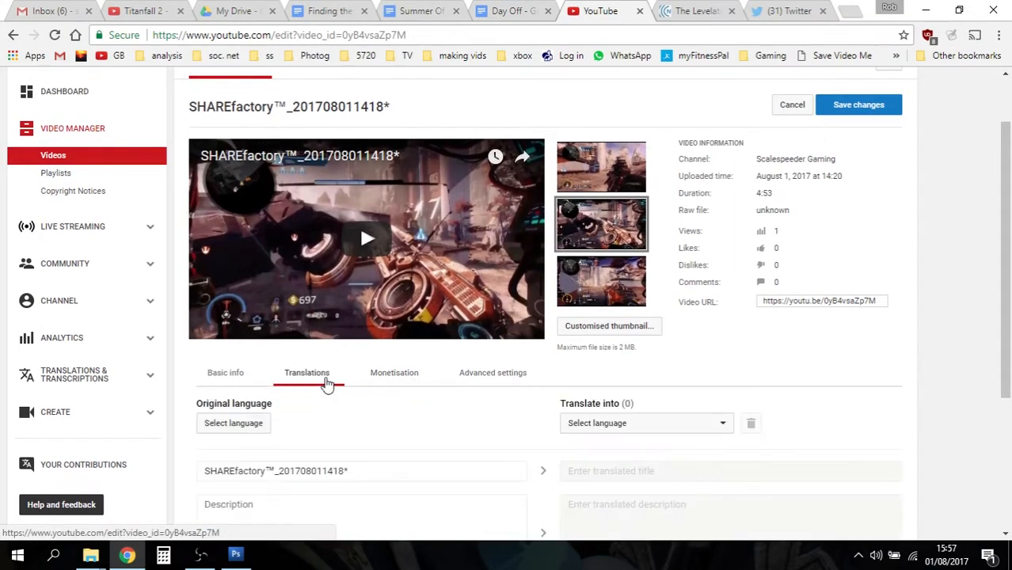
left_click(233, 377)
scroll(425, 447, "down", 1)
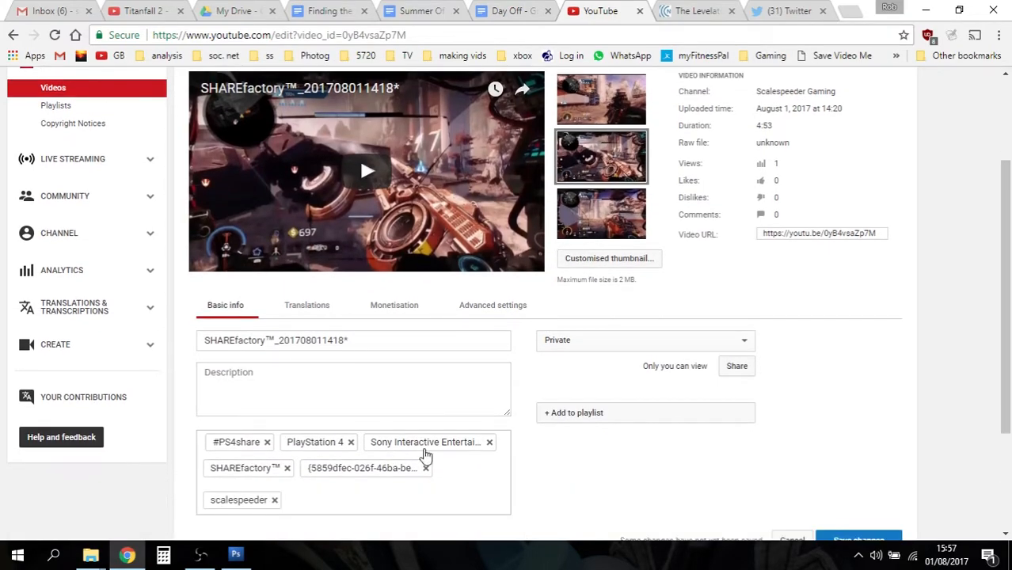
scroll(425, 451, "up", 1)
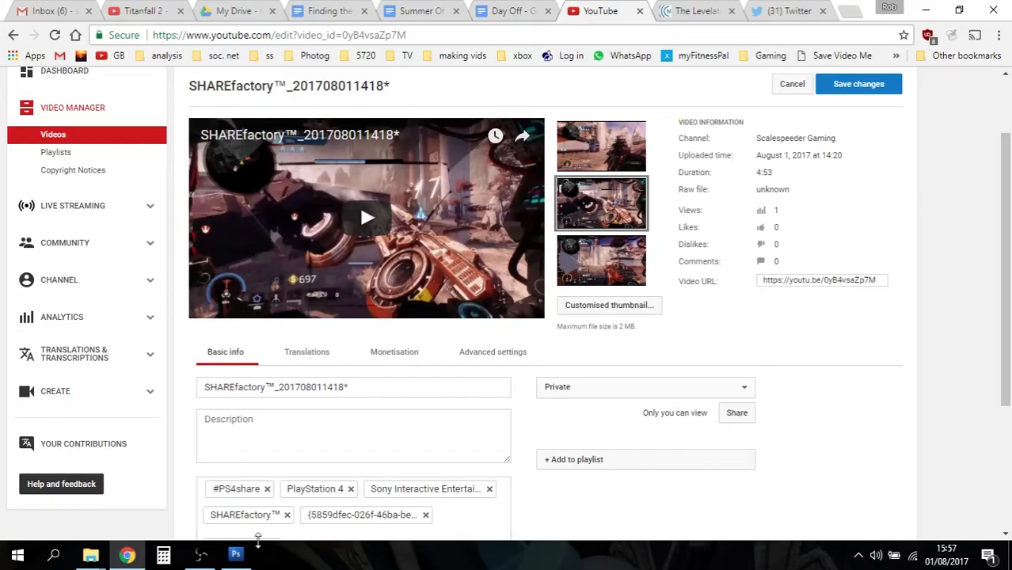
Switch to Photoshop and return to the YouTube video editor in Chrome
left_click(240, 556)
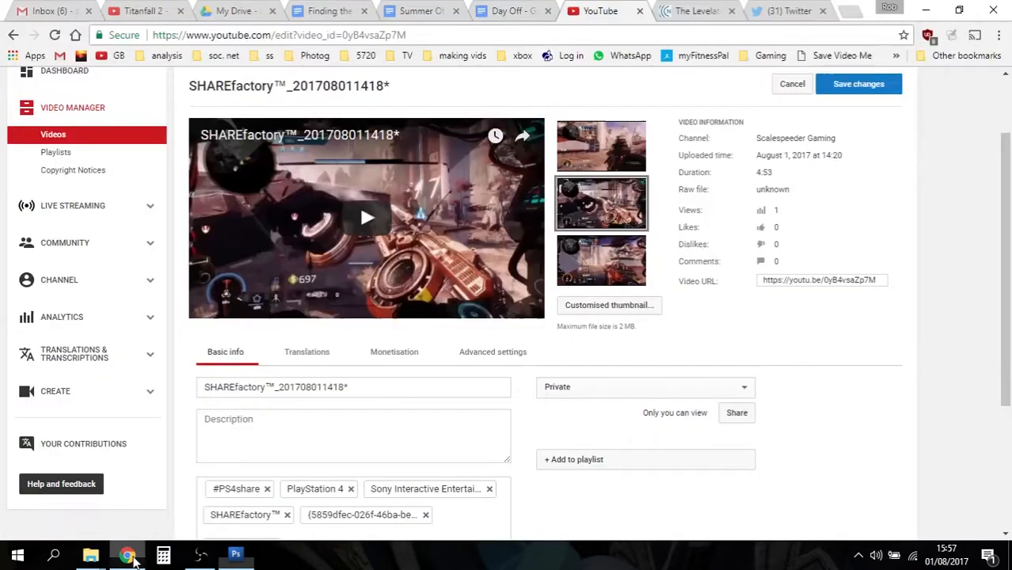
left_click(127, 555)
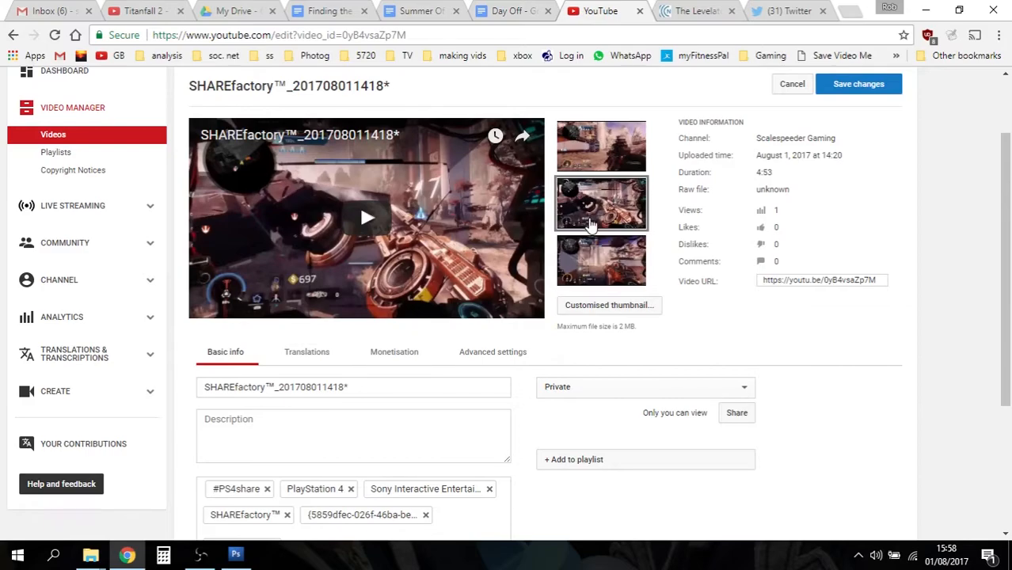
Upload the image titanfall-2-frontier-defence from the actual video titles folder as the video's customised thumbnail
mouse_move(590, 158)
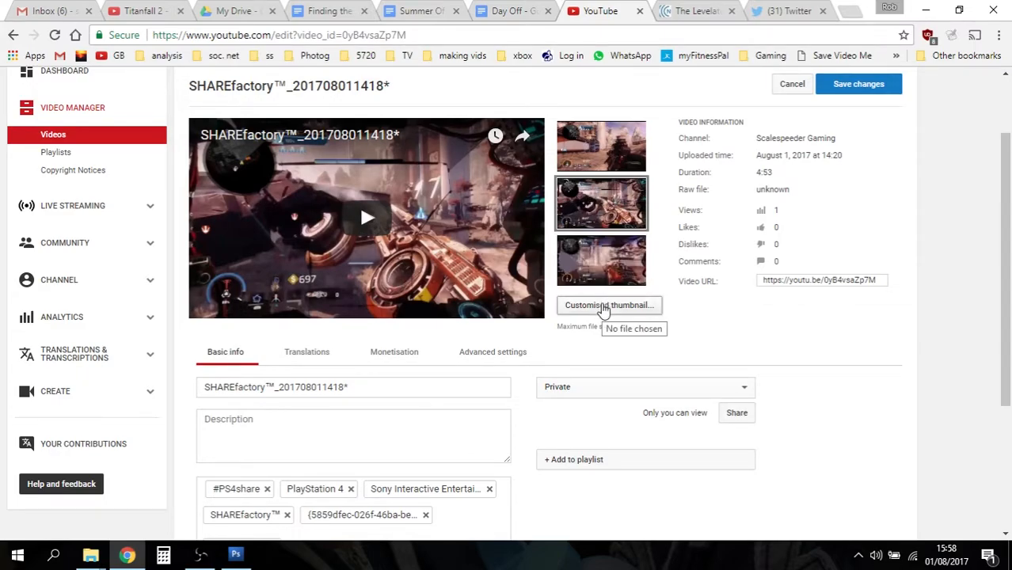
left_click(603, 307)
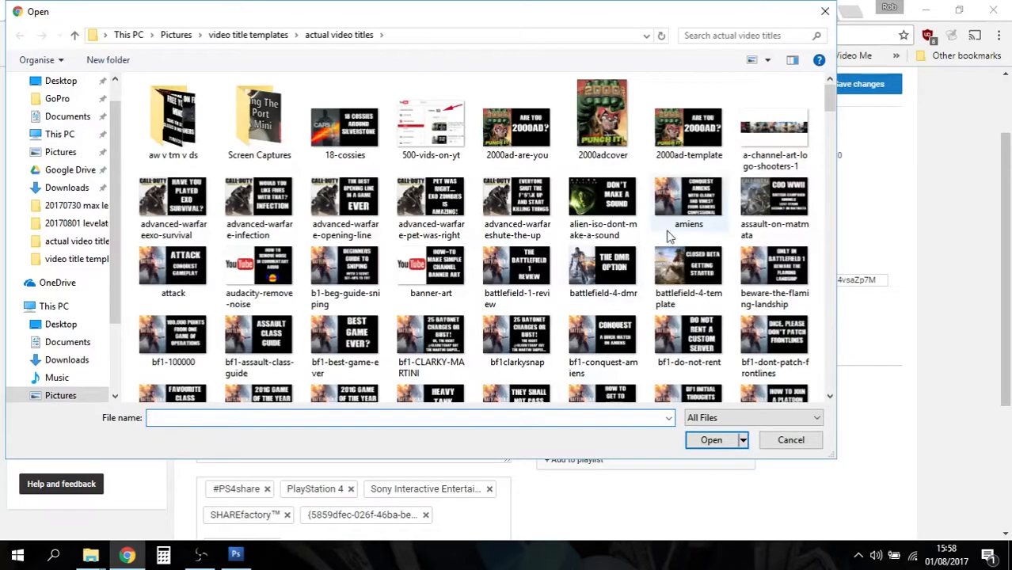
left_click_drag(830, 112, 838, 347)
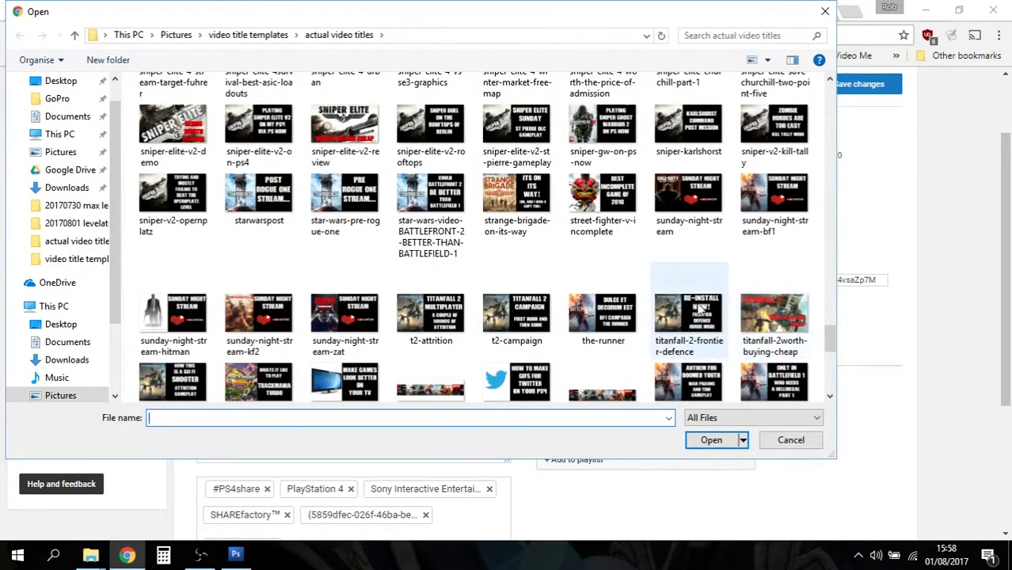
left_click(699, 313)
left_click(711, 441)
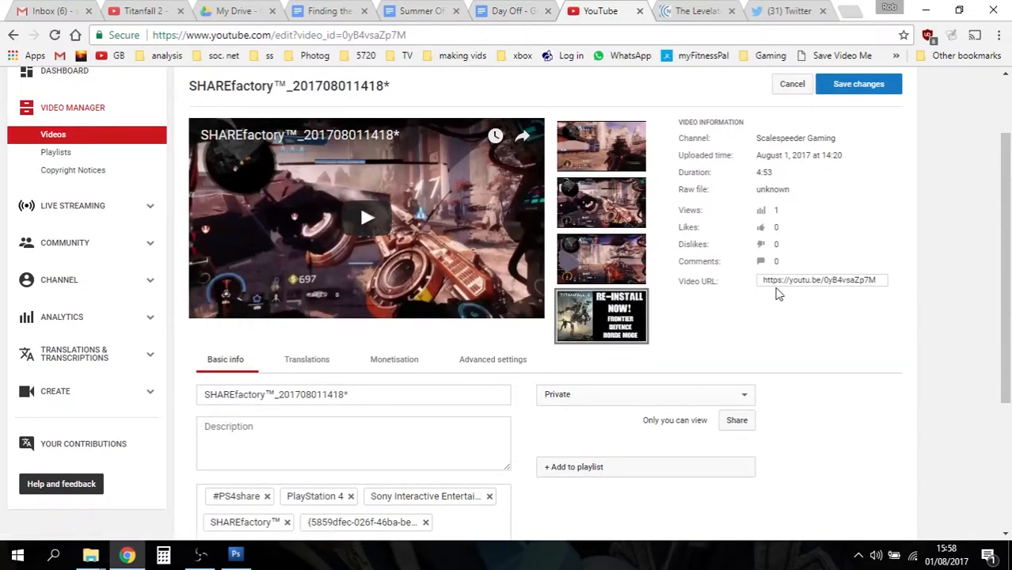
Replace the video's default title with "New FREE Horde Mode"
scroll(779, 277, "down", 1)
right_click(778, 273)
left_click(499, 351)
scroll(499, 348, "down", 1)
left_click_drag(364, 290, 174, 315)
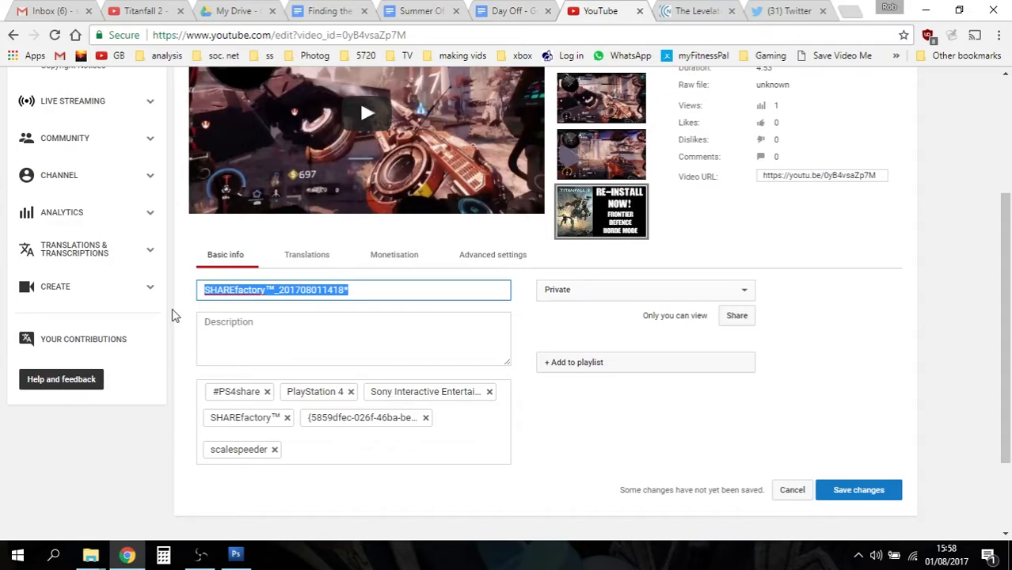
key("BackSpace")
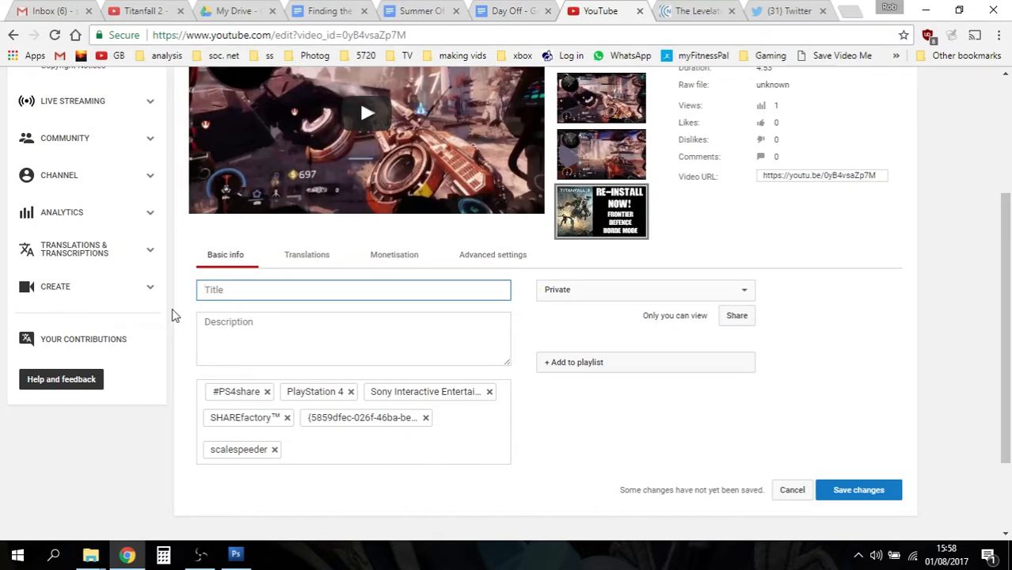
type("New")
type(" Fr")
type("REE ")
type("Horde Mode")
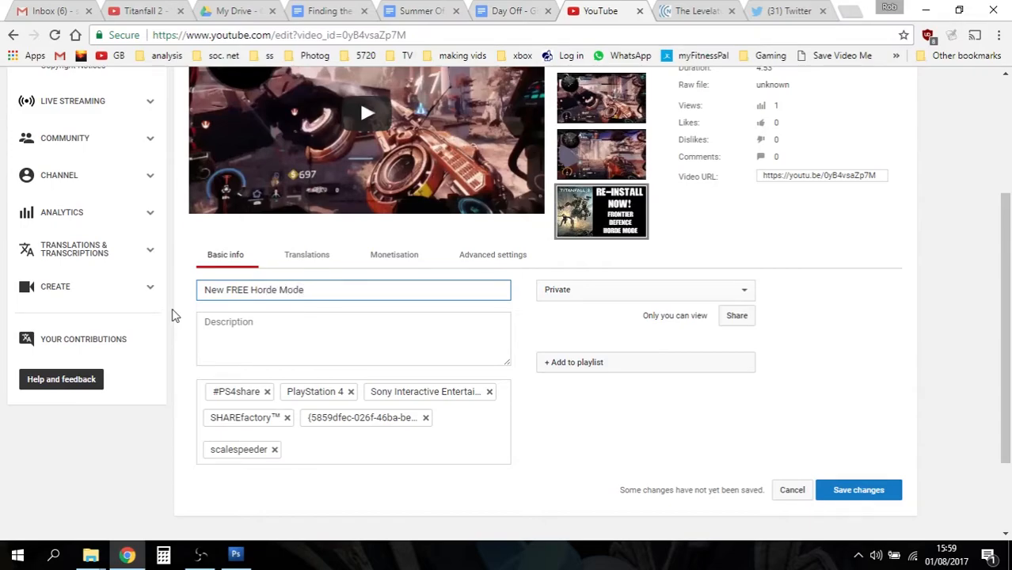
Insert "Titanfall 2" after "New" in the video title and append ", Frontier Defence" at its end
left_click(226, 291)
type("Titanfal")
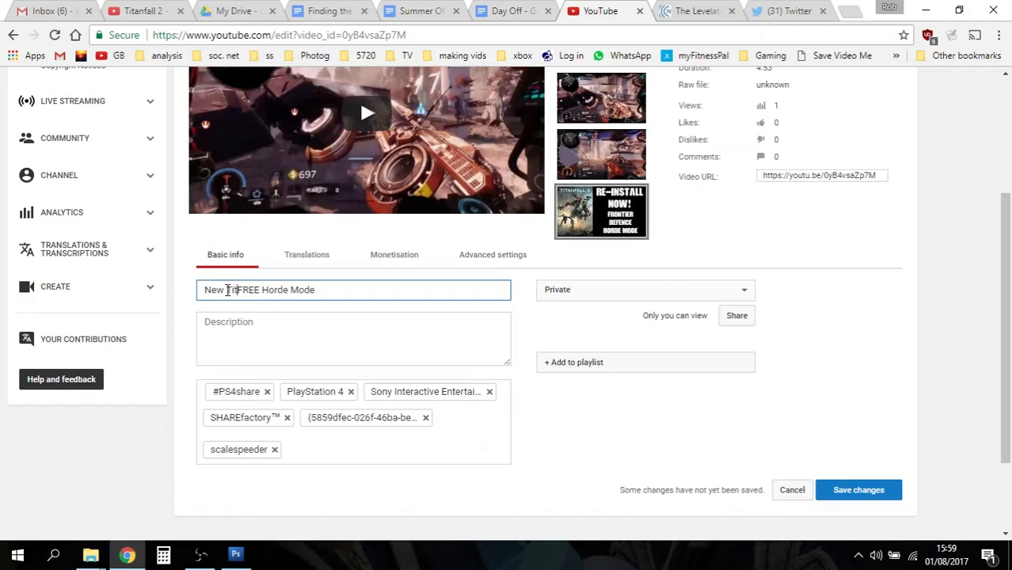
type("l 2")
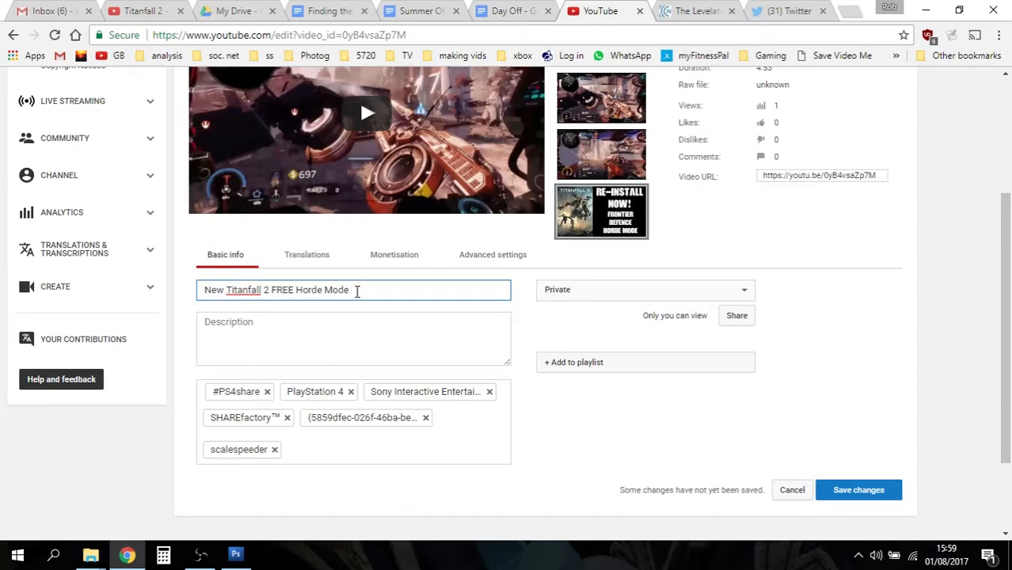
key("Return")
key("BackSpace")
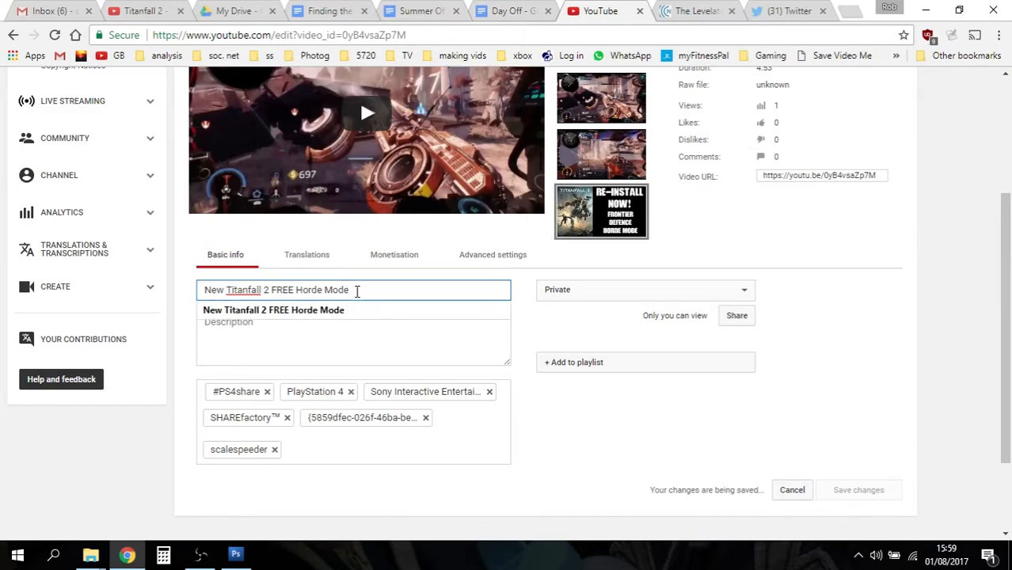
type(", Frontier Defence")
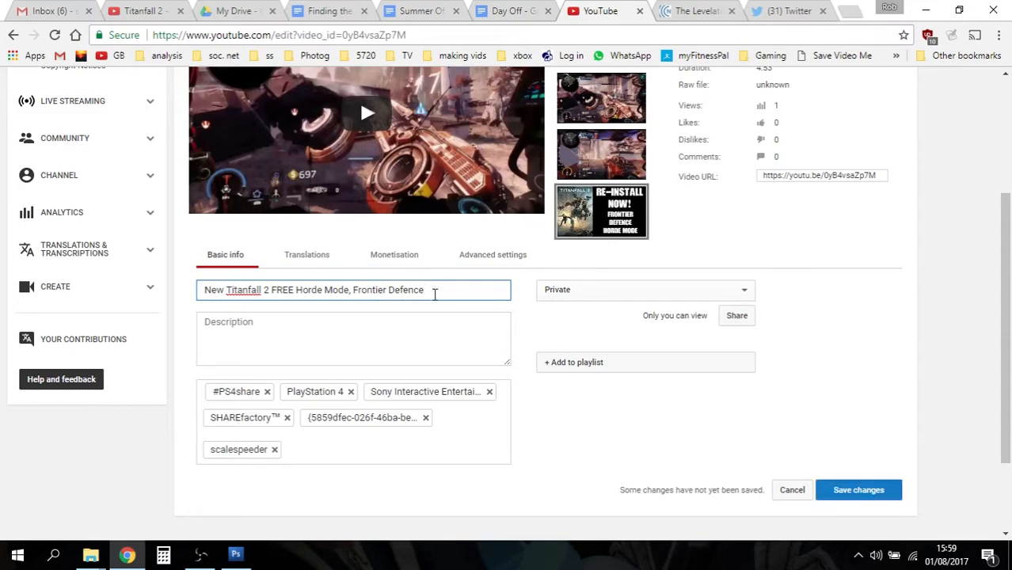
Append ", REINSTALL NOW! (PS4)" to the end of the video title
type(", Reinst")
type("-INSTALL ")
type("NO")
type("W!")
type("(ps4")
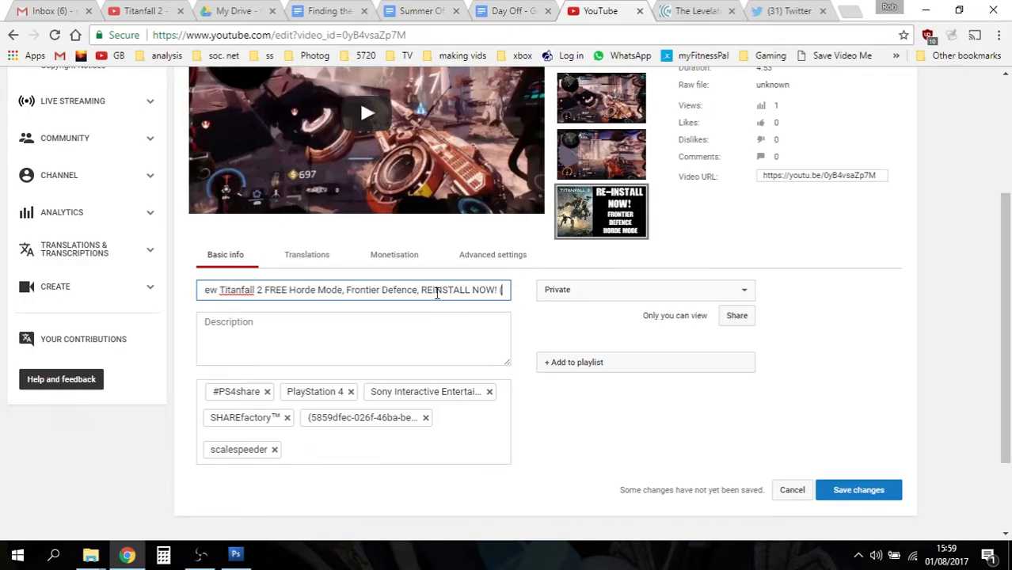
key("BackSpace")
key("BackSpace")
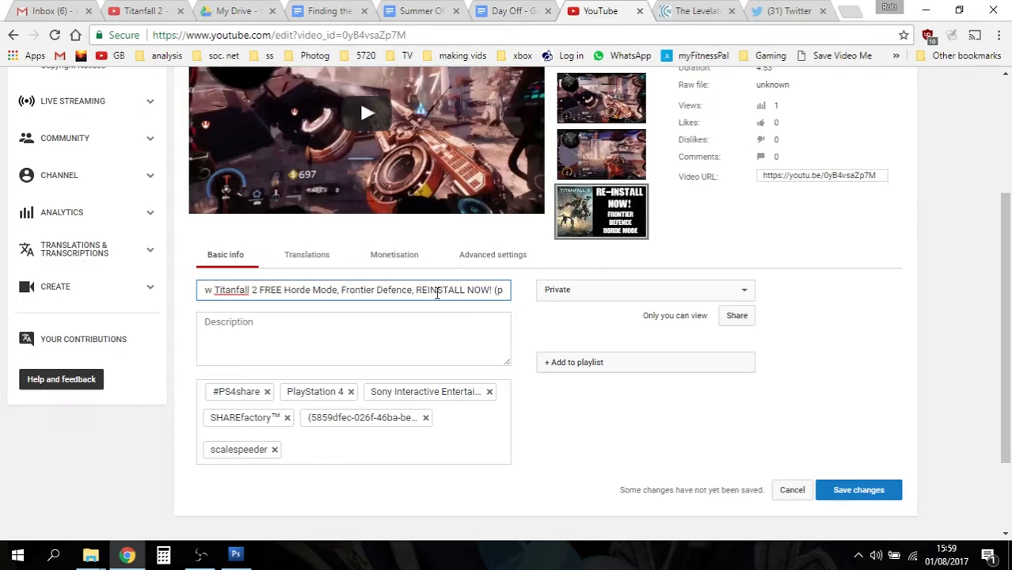
type("ps")
key("BackSpace")
key("BackSpace")
key("BackSpace")
type("PS4)")
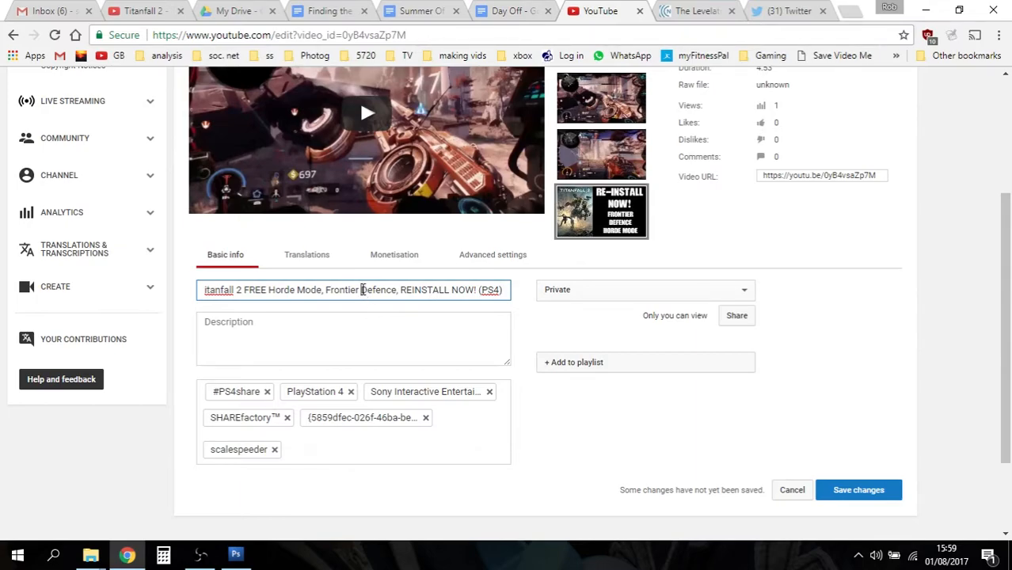
Read through the whole video title from its end back to its beginning to check the wording
key("Left")
key("Left")
key("Left")
key("Left")
key("Left")
key("Left")
key("Left")
key("Left")
key("Left")
key("Left")
key("Left")
key("Left")
key("Left")
key("Left")
key("Left")
key("Left")
key("Left")
key("Left")
key("Left")
key("Left")
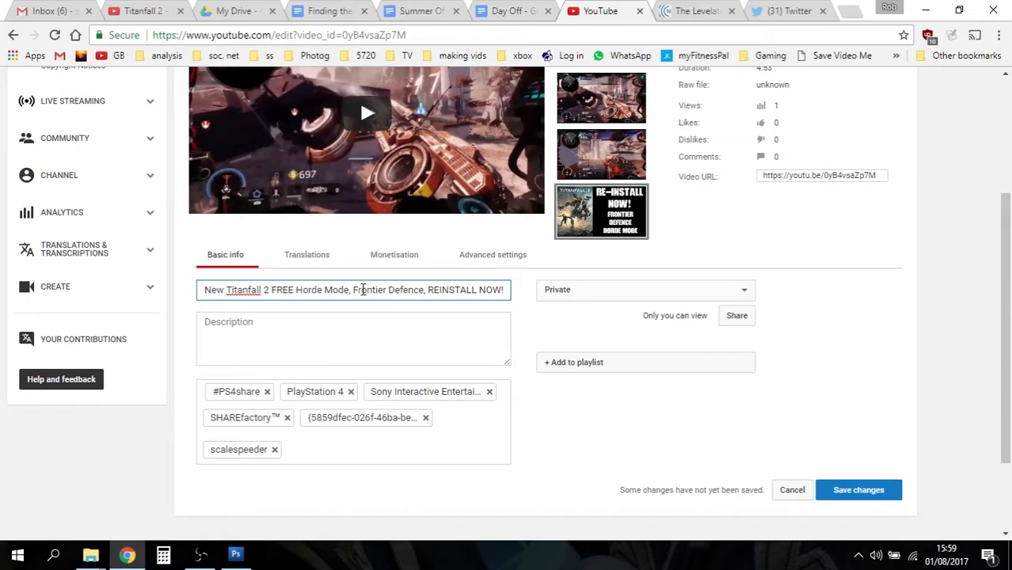
key("ctrl+Right")
key("ctrl+Right")
key("ctrl+Right")
key("ctrl+Right")
key("ctrl+Right")
key("ctrl+Right")
key("ctrl+Right")
key("ctrl+Right")
key("Right")
key("Right")
key("End")
type("(PS4)")
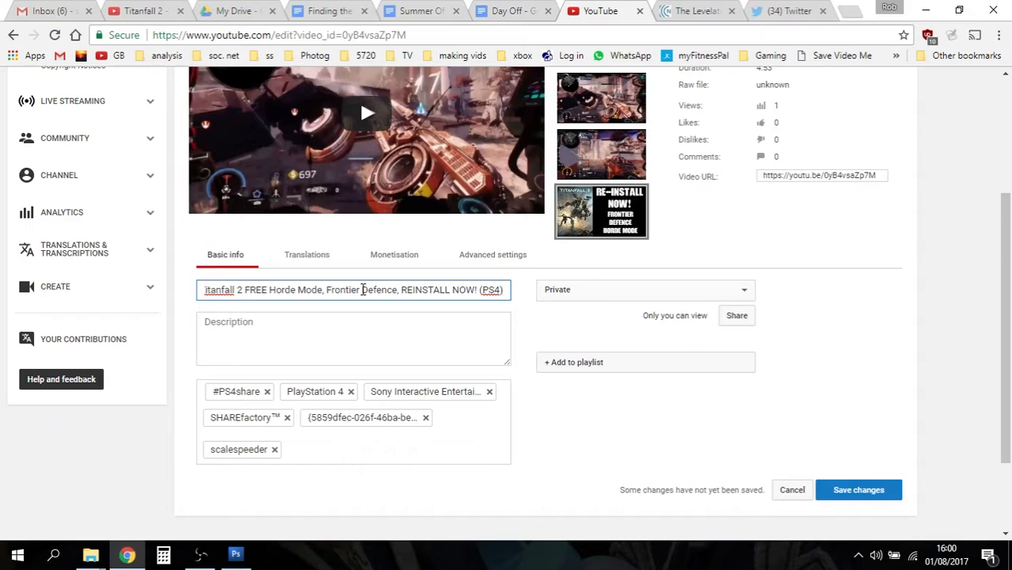
Begin the video description with "Just released, Frontier Defence, is the new free Horde Mode in Titanfall 2,"
left_click(221, 324)
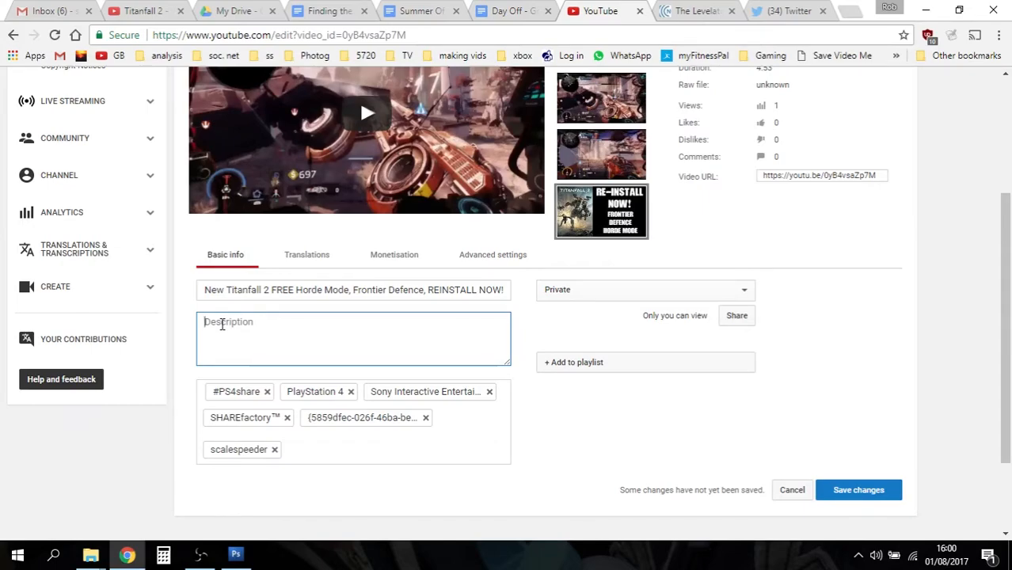
type("Just released, Frontier ")
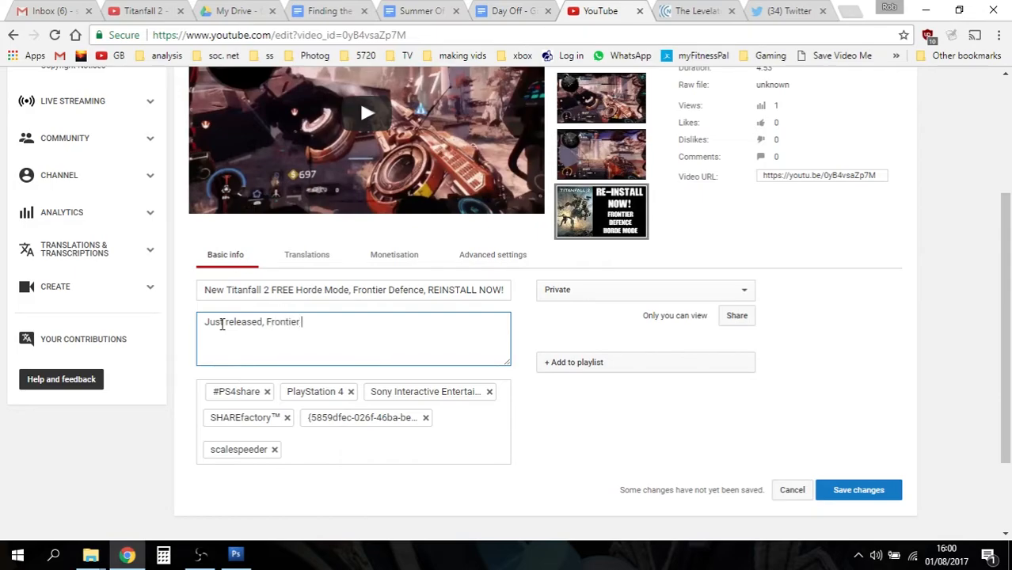
type("Defence , is the new Free")
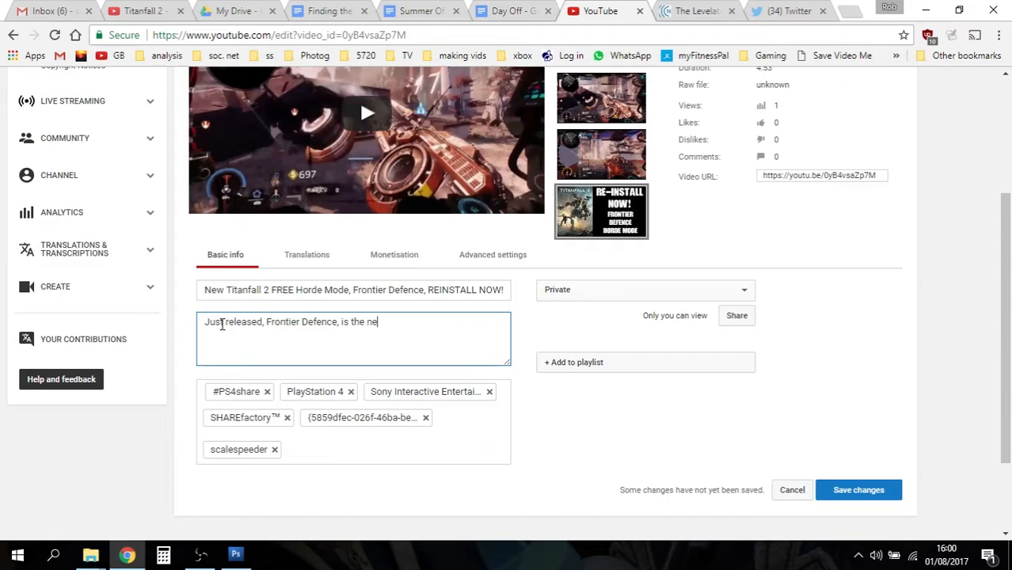
key("BackSpace")
key("BackSpace")
key("BackSpace")
key("BackSpace")
type("free Horde ")
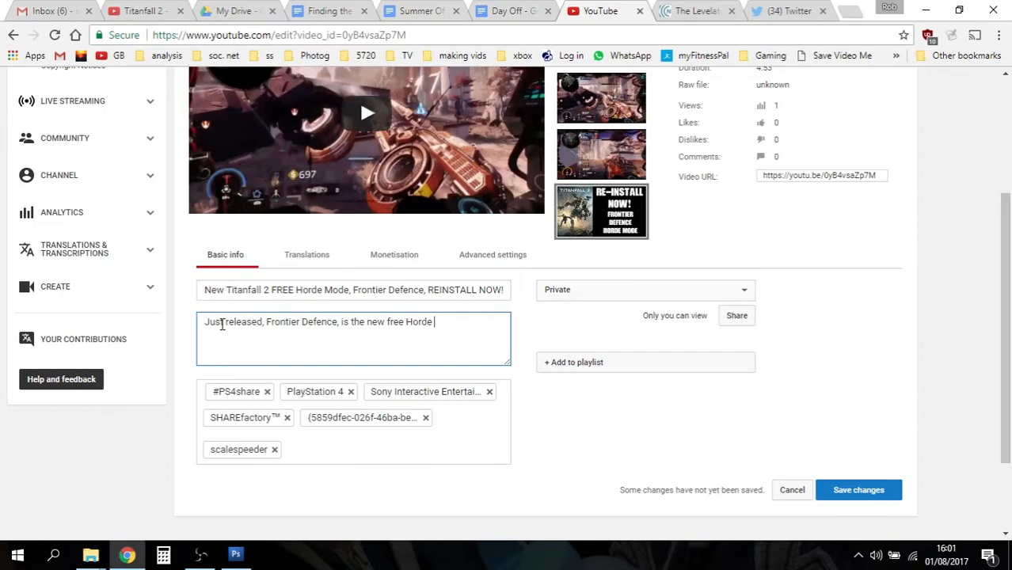
type("Mode in Titanfall 2, whe")
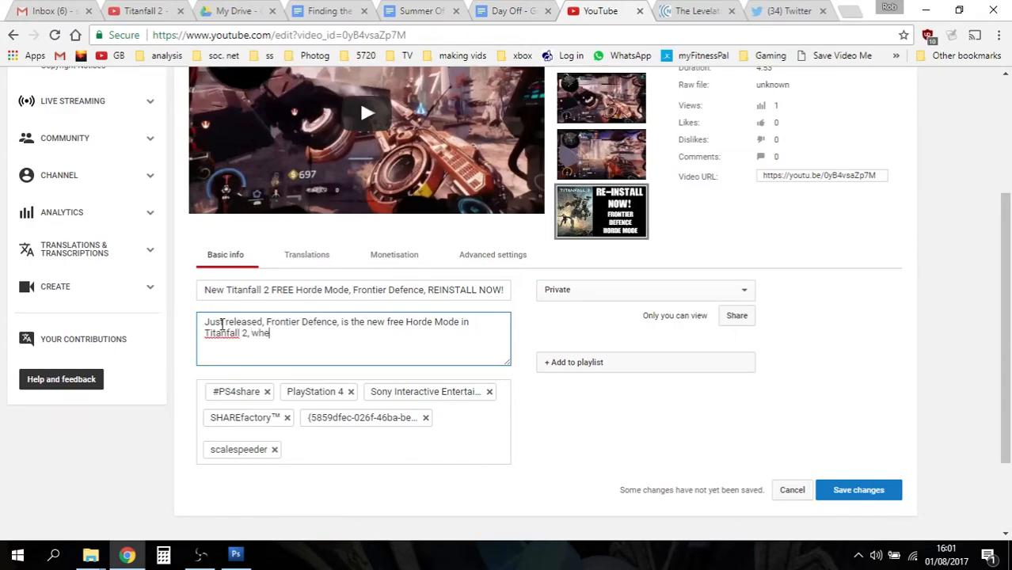
Continue the description with "where you and three friends or randoms, take on waves of enemy AI Grunts,"
type("re you and three friends or randoms,")
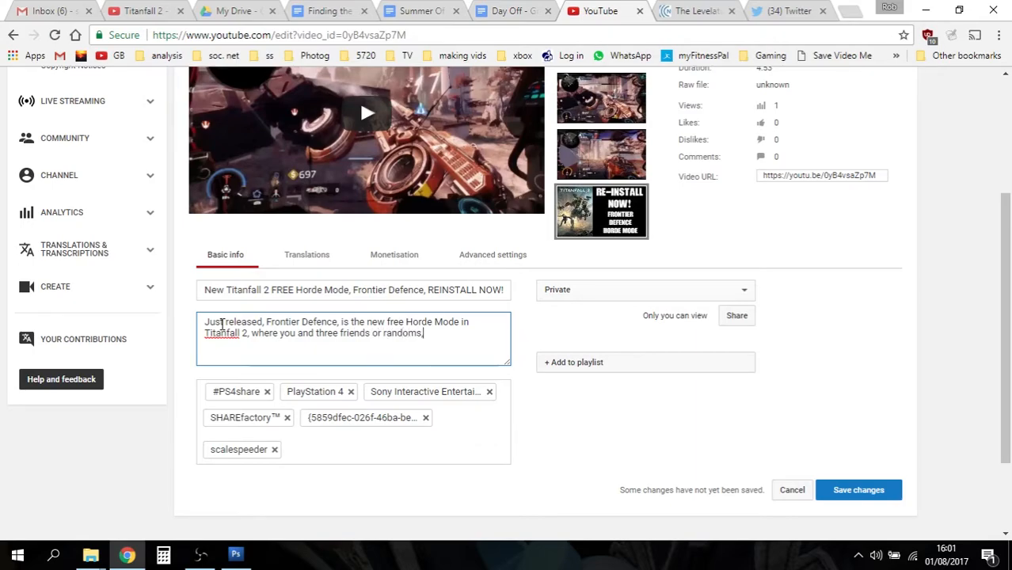
type(" take on w")
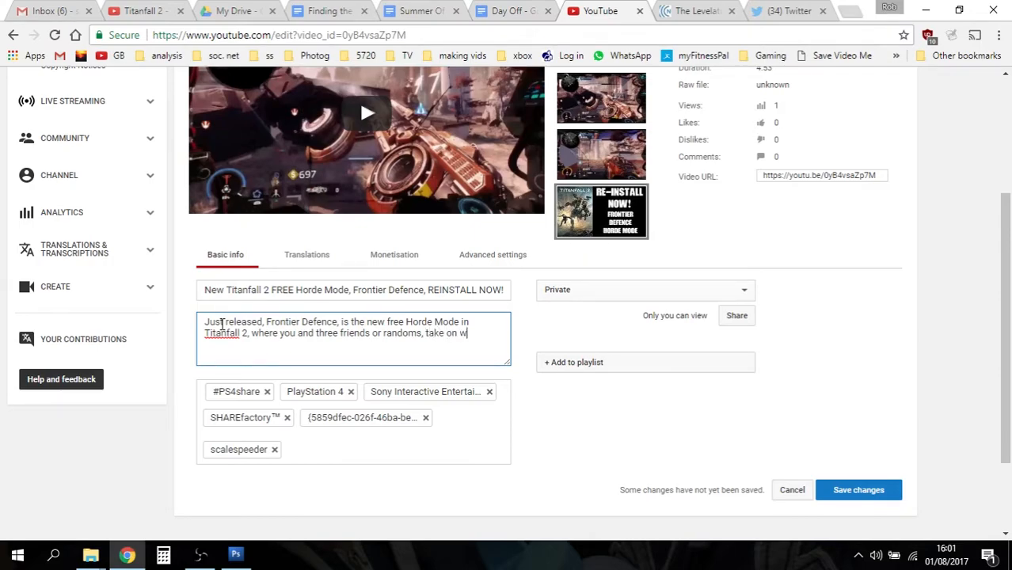
type("aves of enemy A")
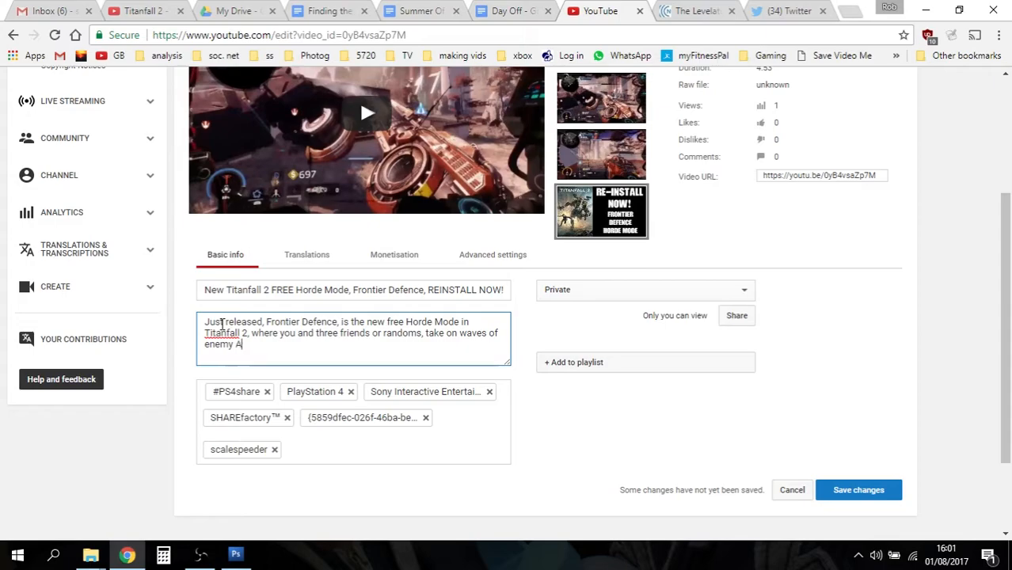
type("I g")
key("BackSpace")
type("Grunts, ")
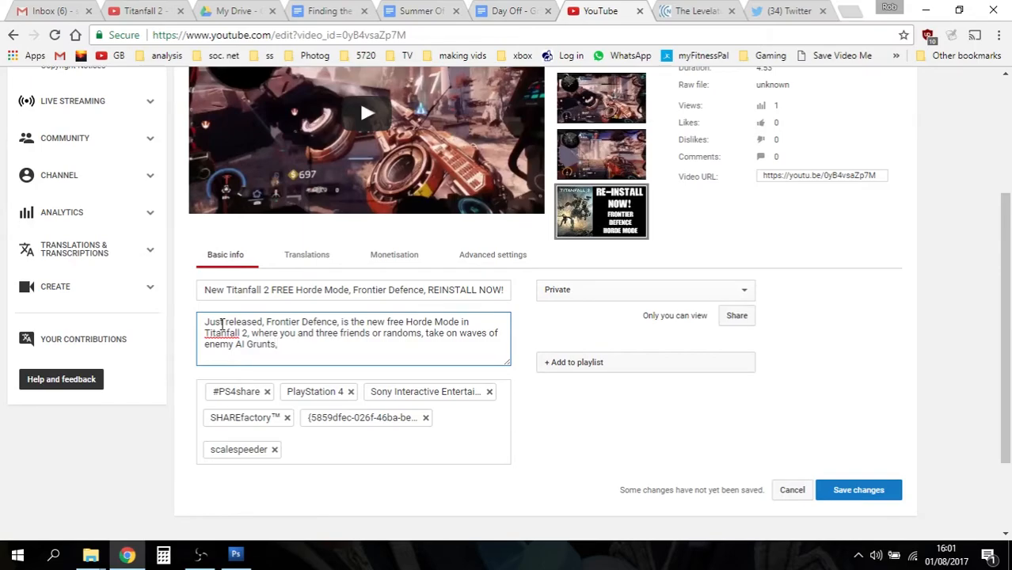
Finish the description with "Reapers, Spectres & Titans!" and a closing thanks line signed with the uploader's first name
type("Rep")
key("BackSpace")
type("apers, Spectres & Titans! ")
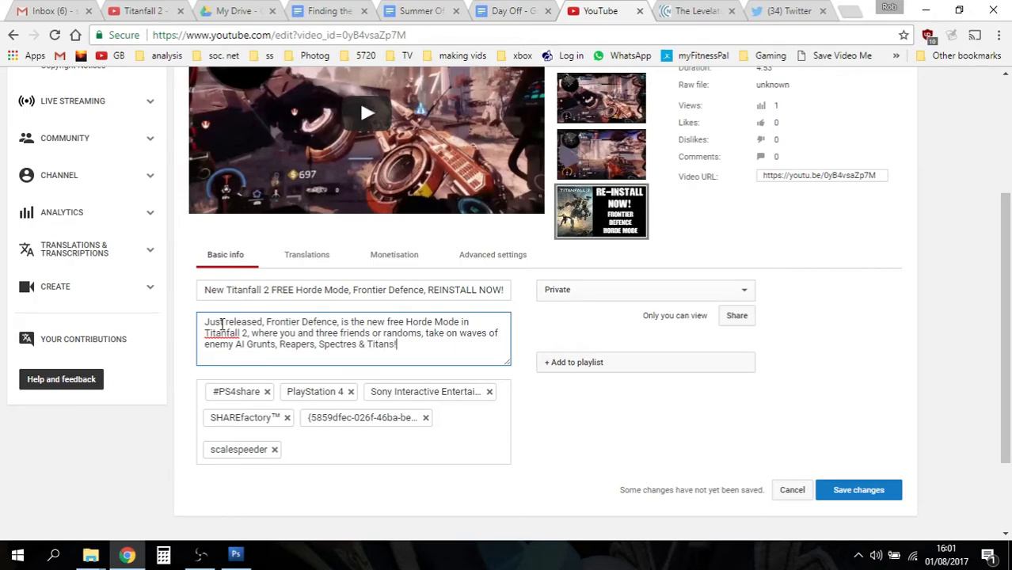
type("Thanks, Rob.")
Add the tags "new", "titanfall 2", "horde mode" and "free" to the video
left_click(313, 453)
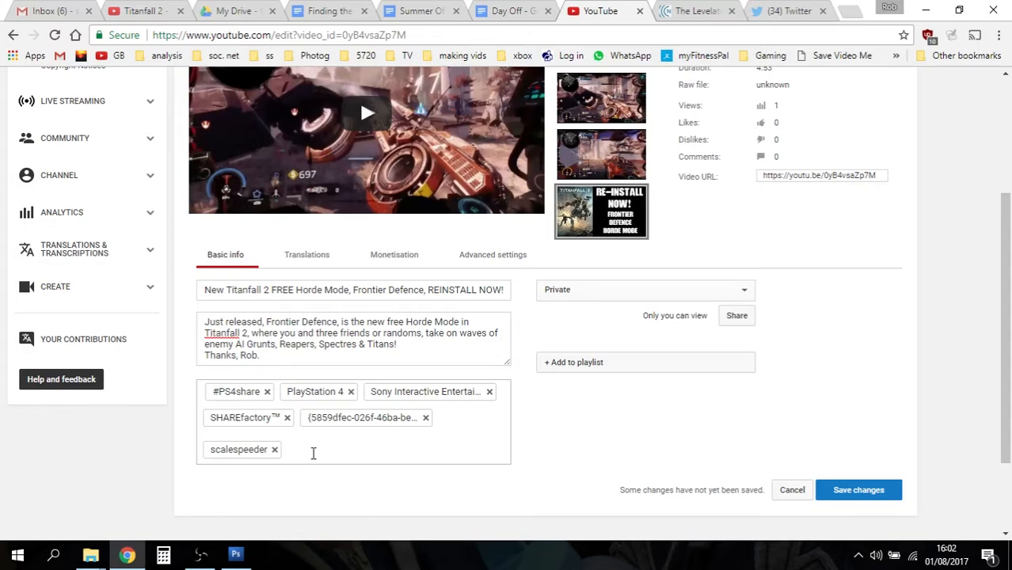
type("new,")
key("Return")
type("titanfall 2")
key("Return")
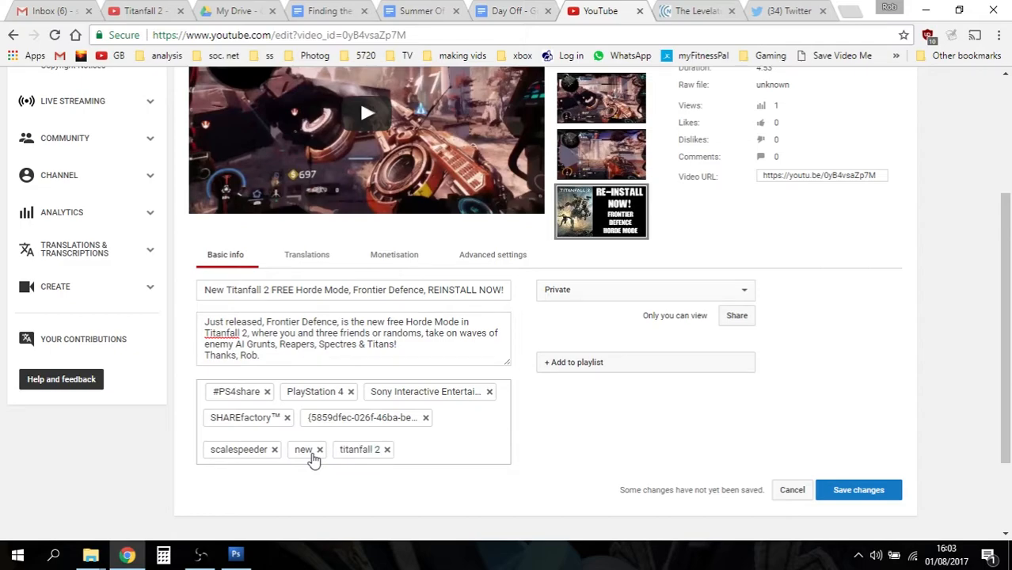
type("horde mode")
key("Return")
type("free")
key("Return")
Add "frontier defence" as a single tag after the "free" tag
type("frontirer")
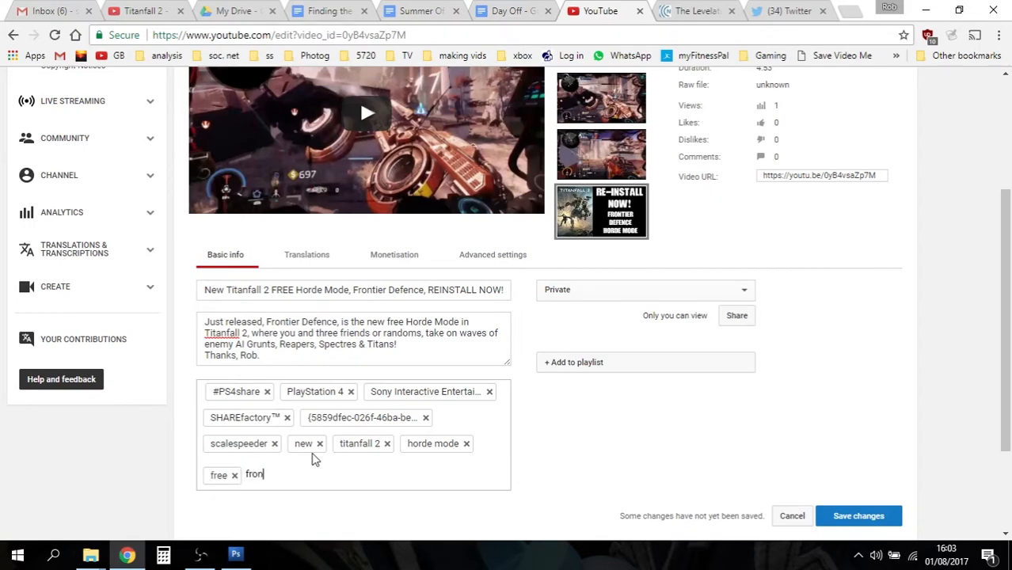
key("BackSpace")
key("BackSpace")
key("BackSpace")
type("ier")
key("Return")
key("BackSpace")
key("BackSpace")
type("frontier defence")
key("Return")
Add the tags "reinstall", "guide" and "gameplay" to the video
type("ri")
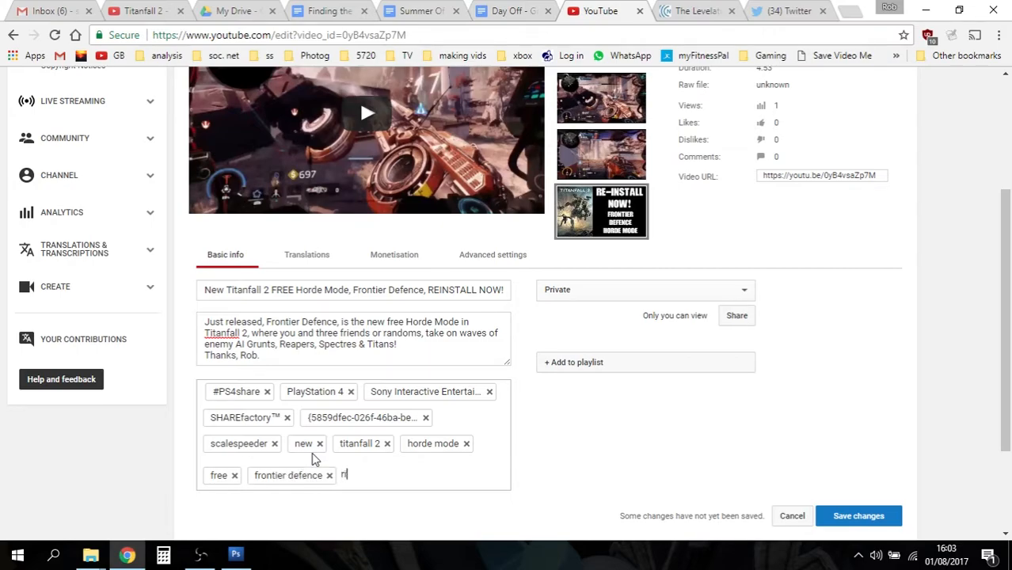
type("einstall")
key("Return")
type("guide")
key("Return")
type("ga")
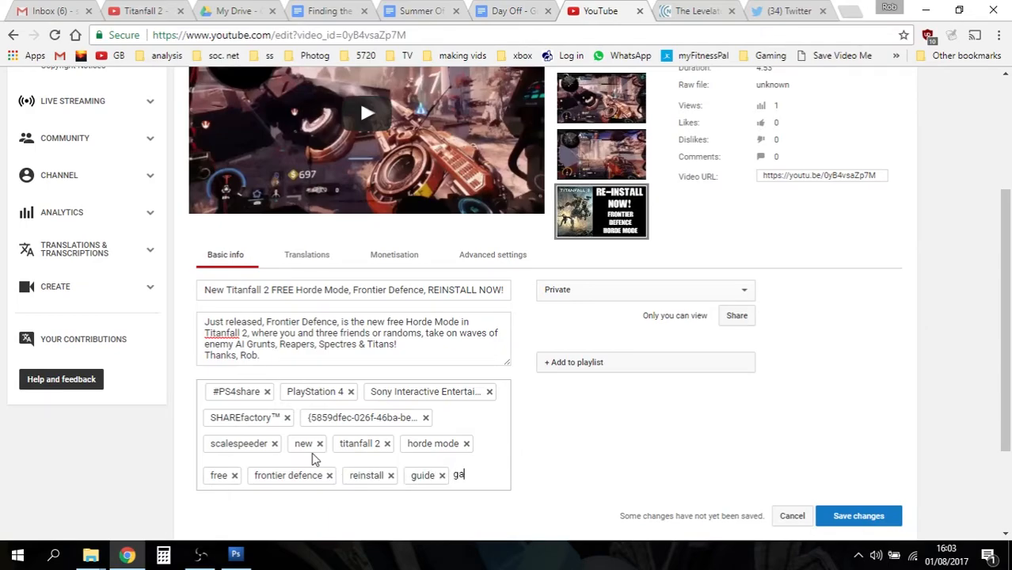
type("mepla")
key("BackSpace")
key("BackSpace")
key("BackSpace")
type("play")
key("Return")
Add the tags "lets play", "commentary" and "opinion" to the video
type("lets play")
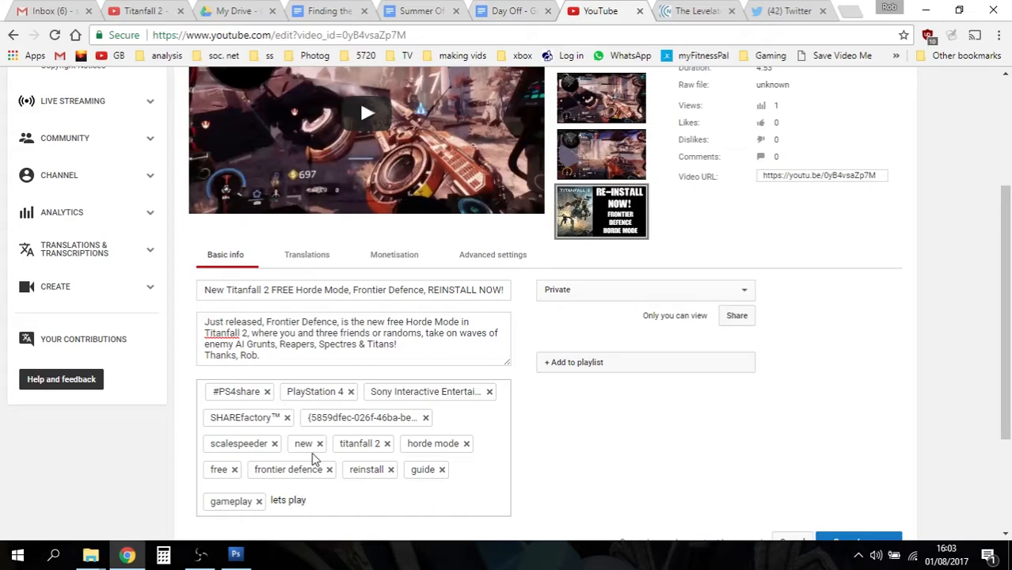
key("Return")
type("commentary")
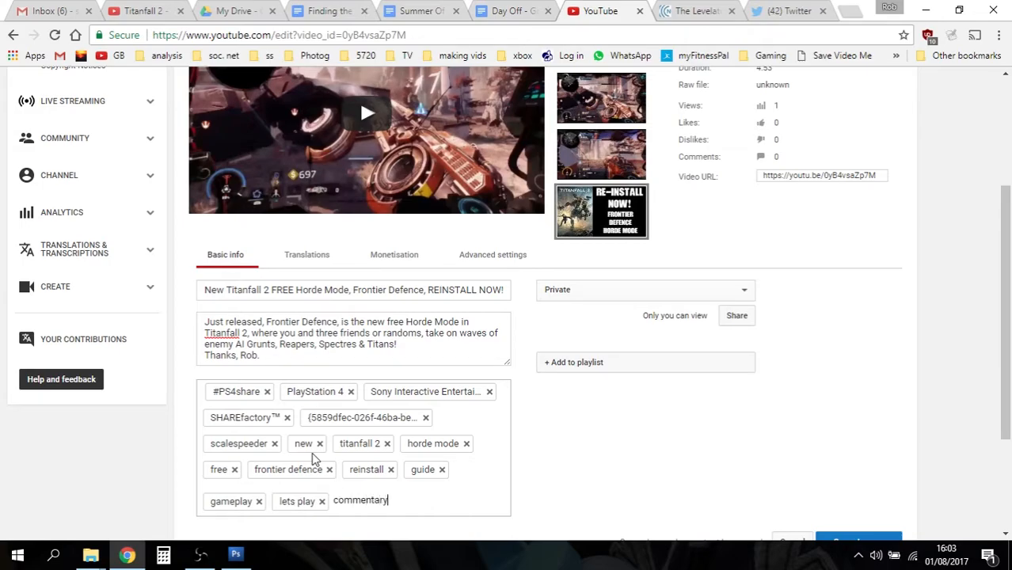
key("Return")
type("opinion")
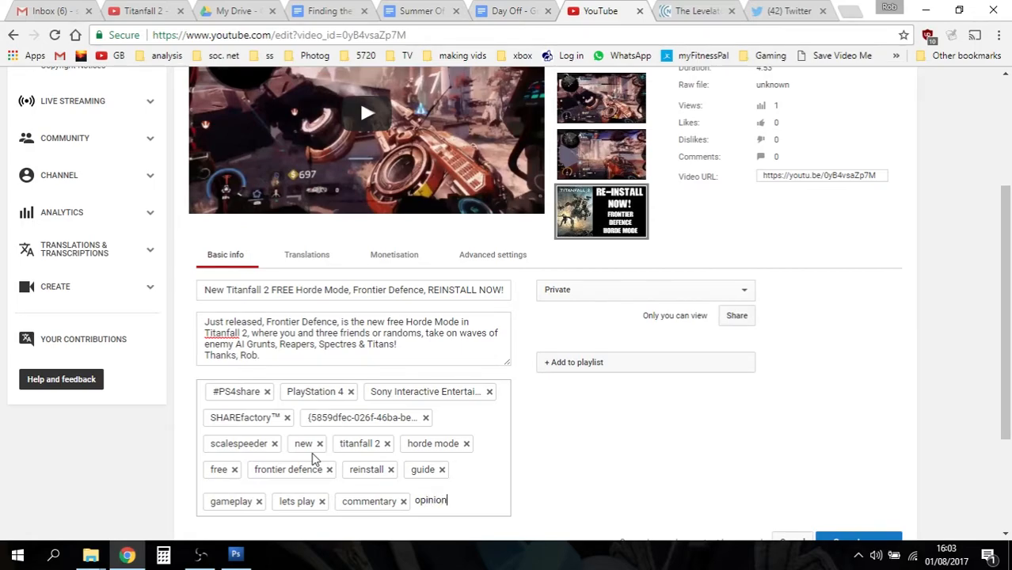
key("Return")
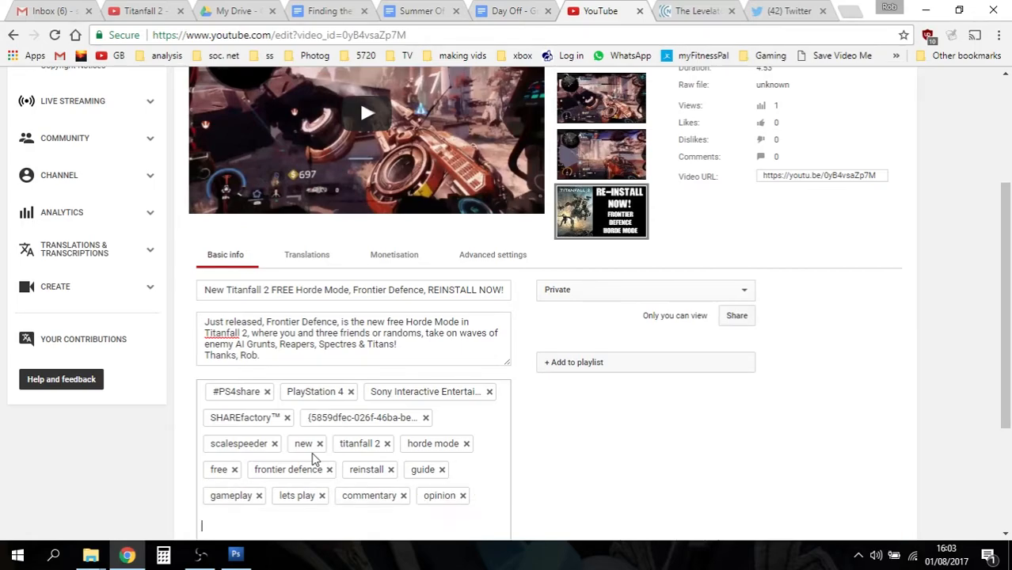
Add the tags "ps4", "titans", "spectres", "grunts" and "reapers" to the video
type("ps4")
key("Return")
type("titans")
key("Return")
type("spectres")
key("Return")
type("grunts")
key("Return")
type("reapers")
key("Return")
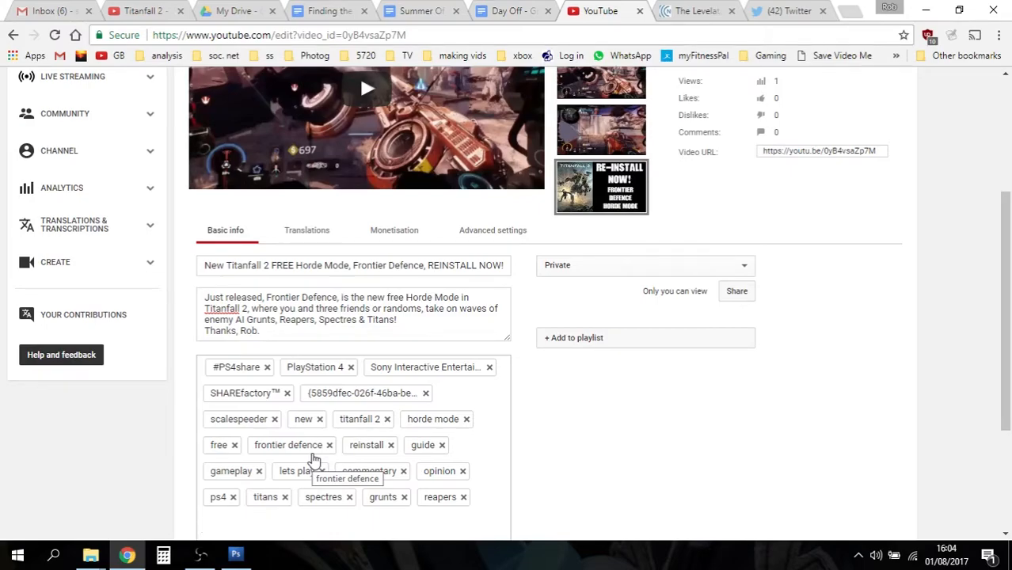
Save the changes to the video's title, description and tags
scroll(713, 371, "up", 3)
left_click(882, 155)
scroll(836, 236, "down", 1)
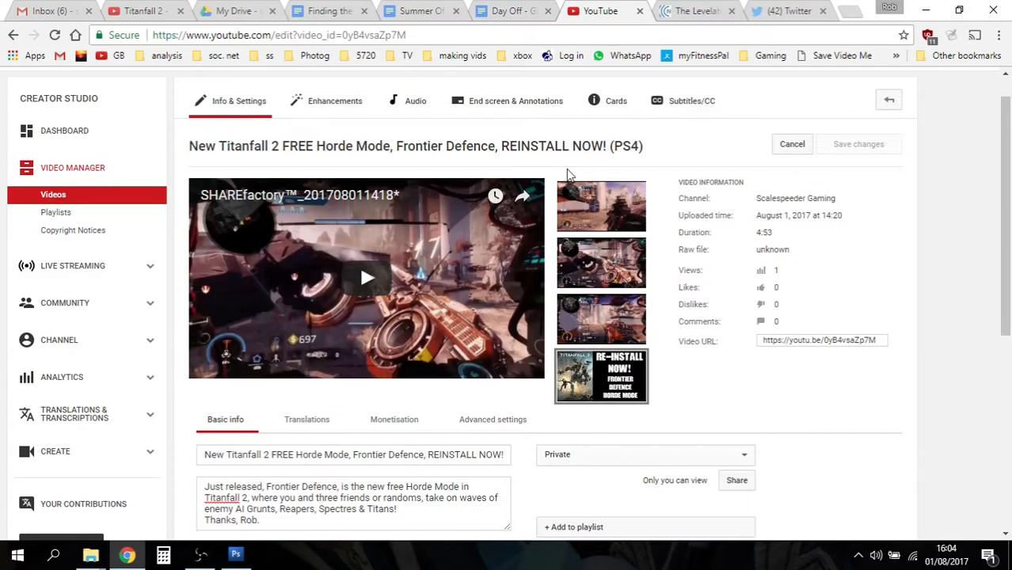
Open the video's end screen editor and pause the preview playback at 4:33
left_click(520, 109)
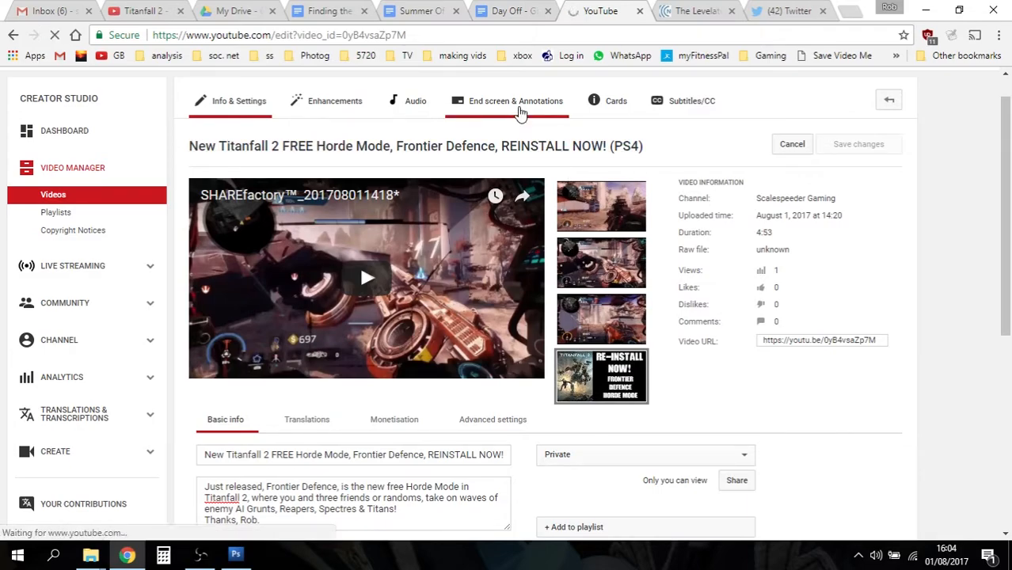
scroll(479, 301, "down", 4)
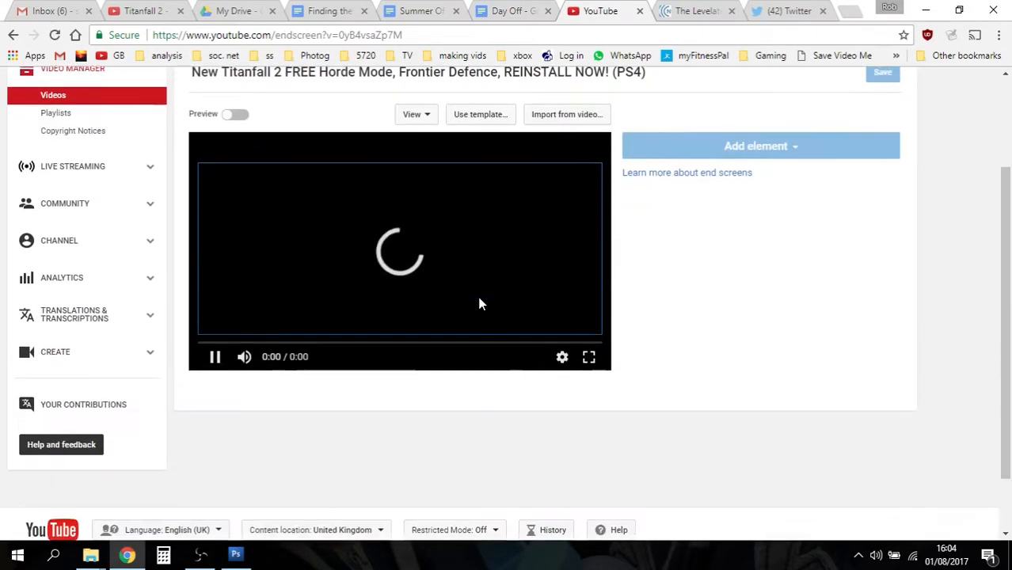
left_click(214, 351)
left_click(214, 350)
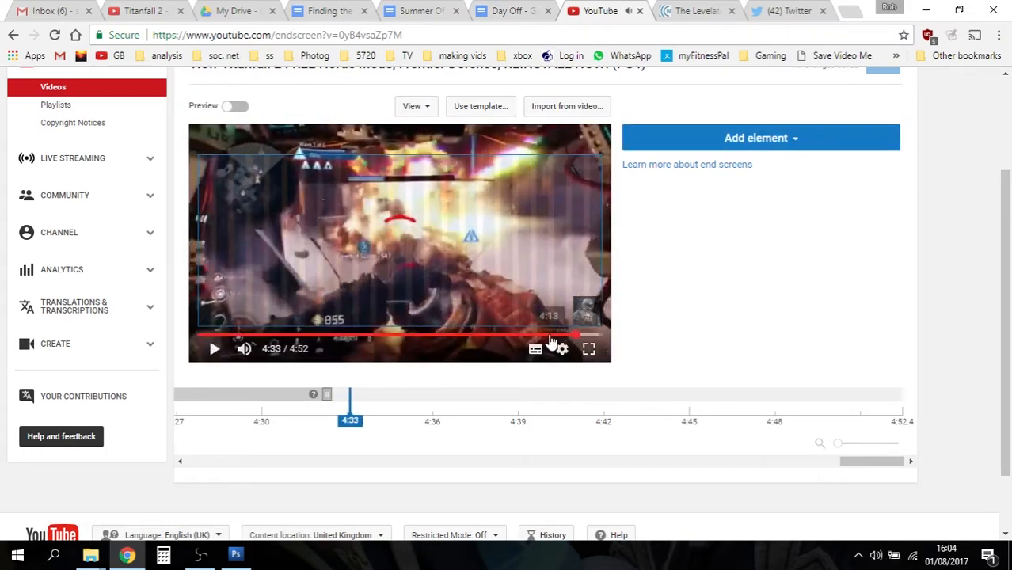
Add a Subscribe element promoting the channel to the video's end screen
scroll(704, 304, "up", 2)
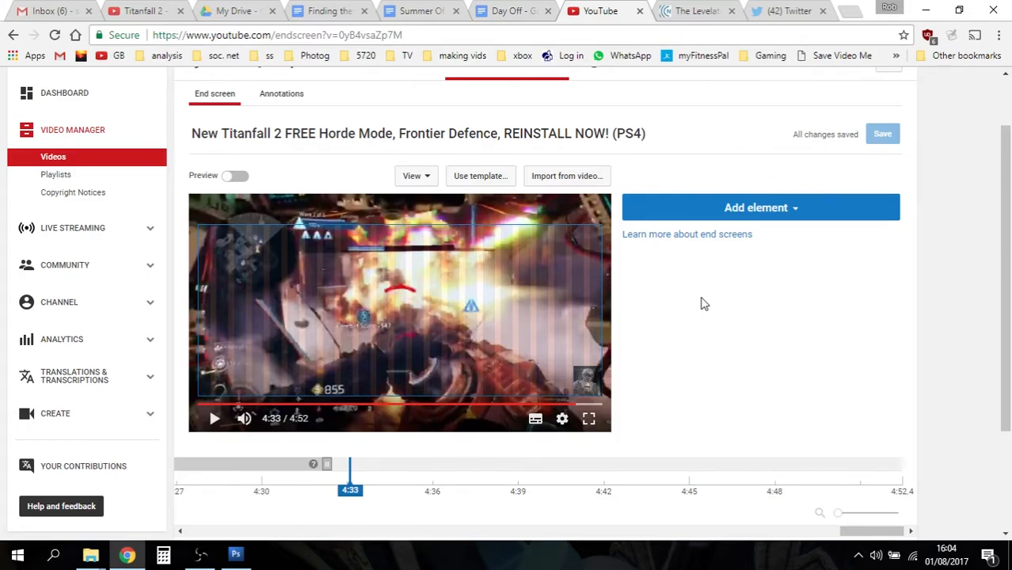
left_click(767, 211)
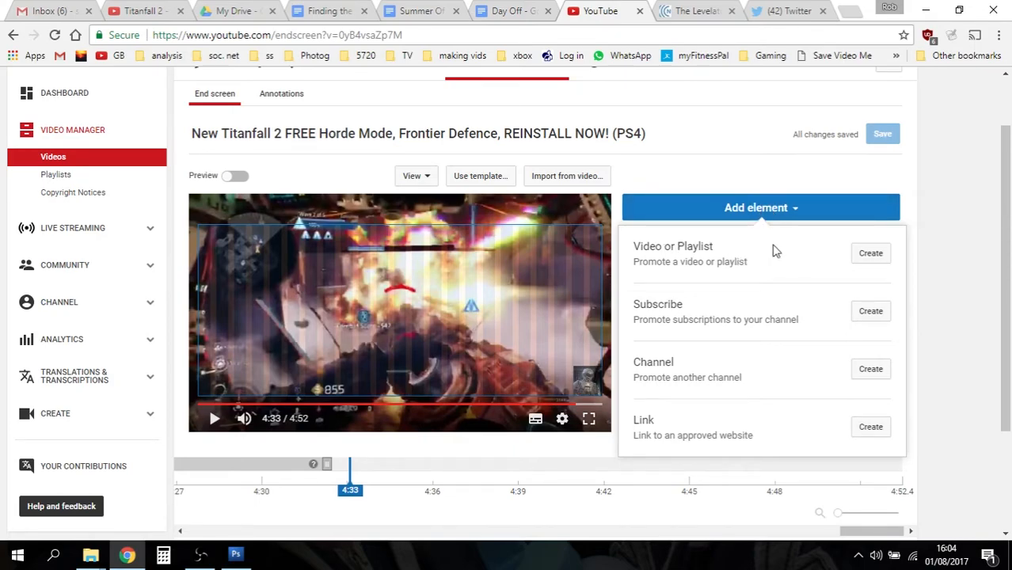
left_click(877, 317)
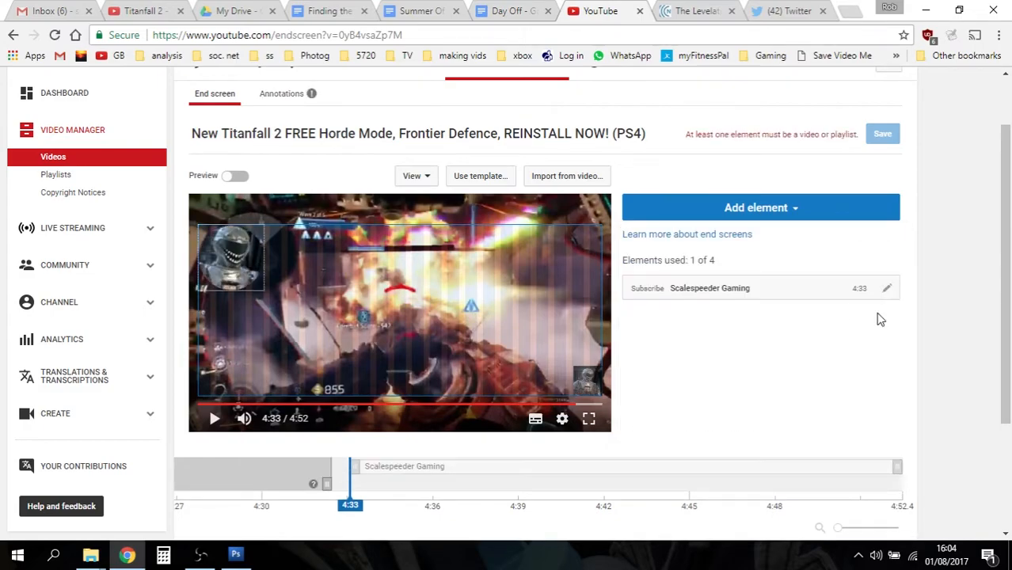
Move the Subscribe element to the upper-right corner of the video frame and set it to start at 4:32
left_click_drag(237, 255, 580, 251)
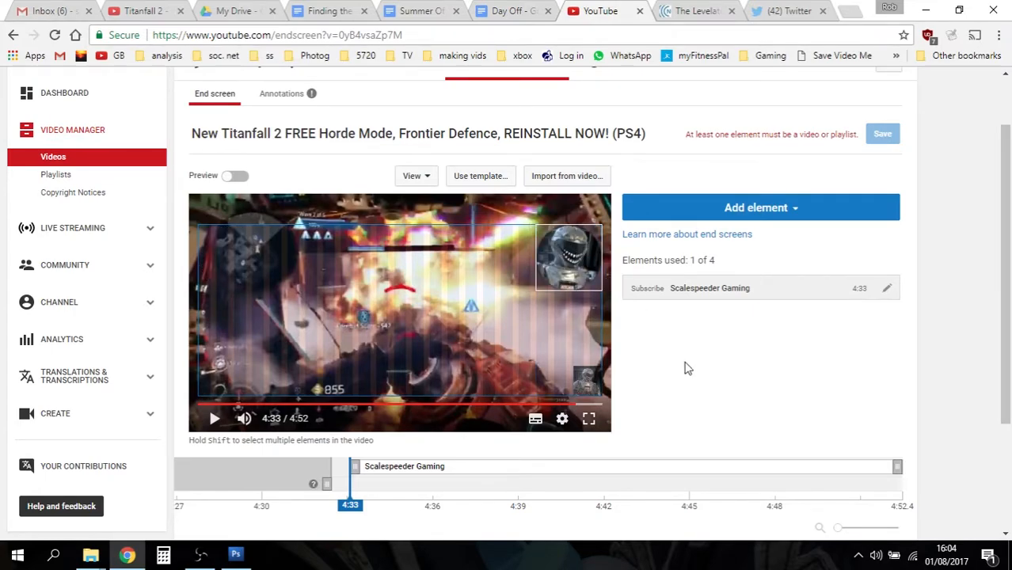
scroll(687, 366, "down", 1)
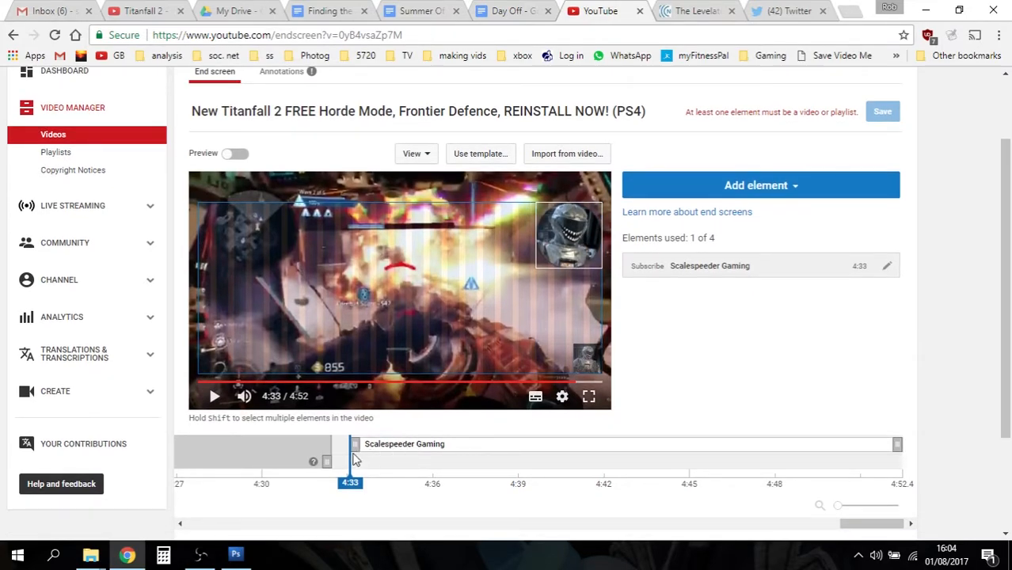
left_click_drag(350, 453, 320, 448)
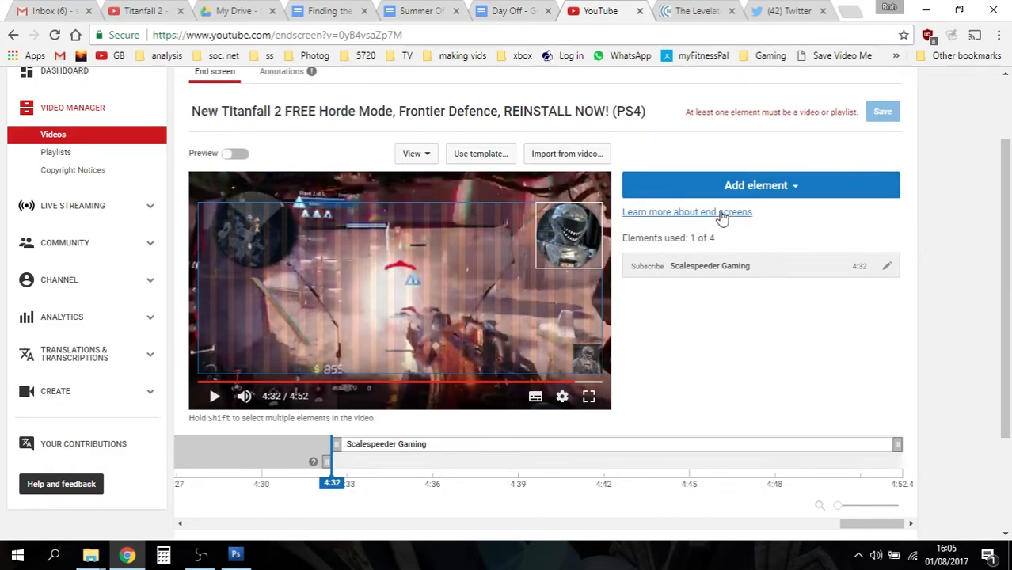
Add a video element that automatically features the most recent upload to the end screen
left_click(741, 194)
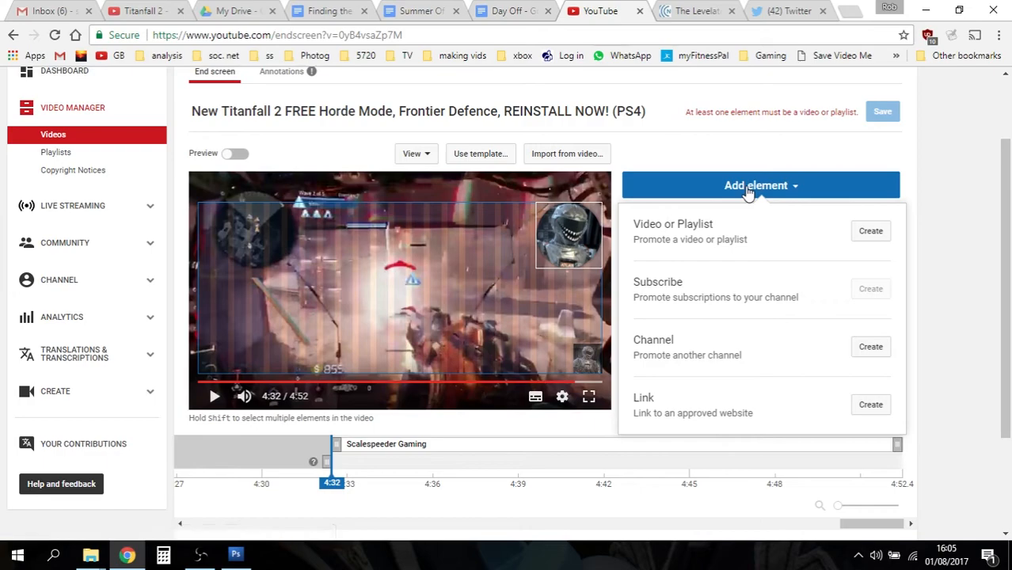
left_click(864, 231)
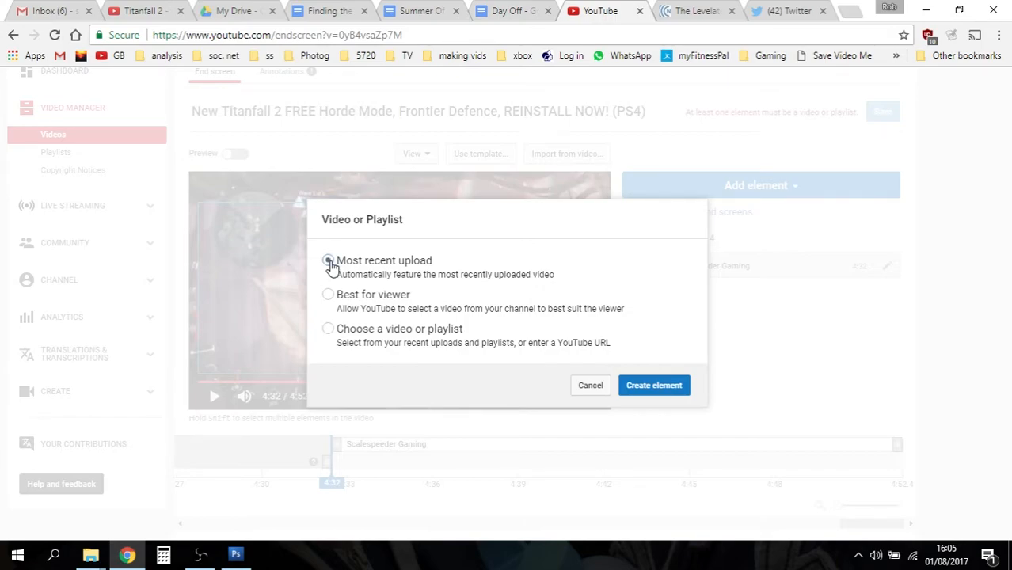
left_click(634, 388)
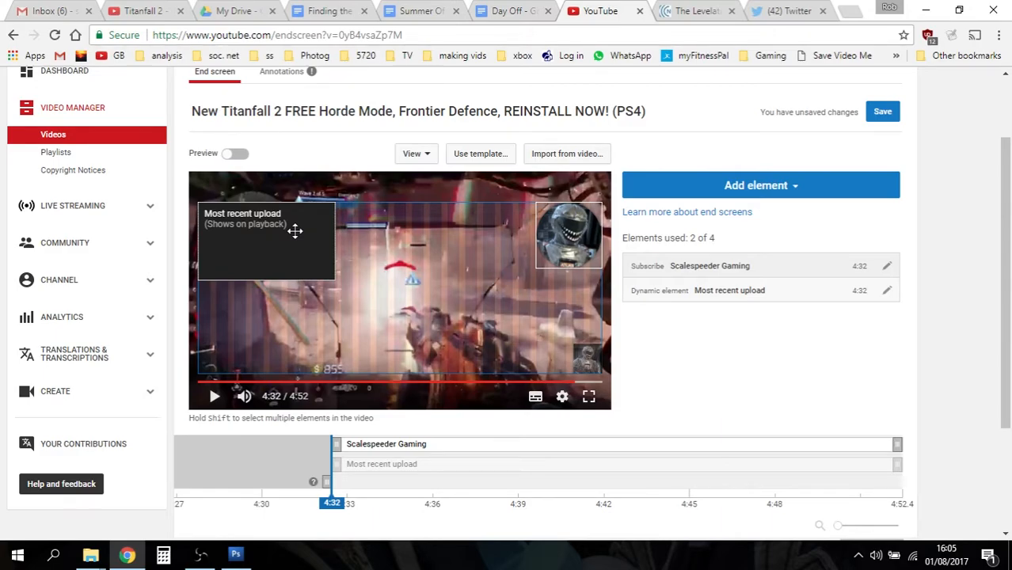
Save the end screen with its Subscribe and Most recent upload elements
left_click(886, 113)
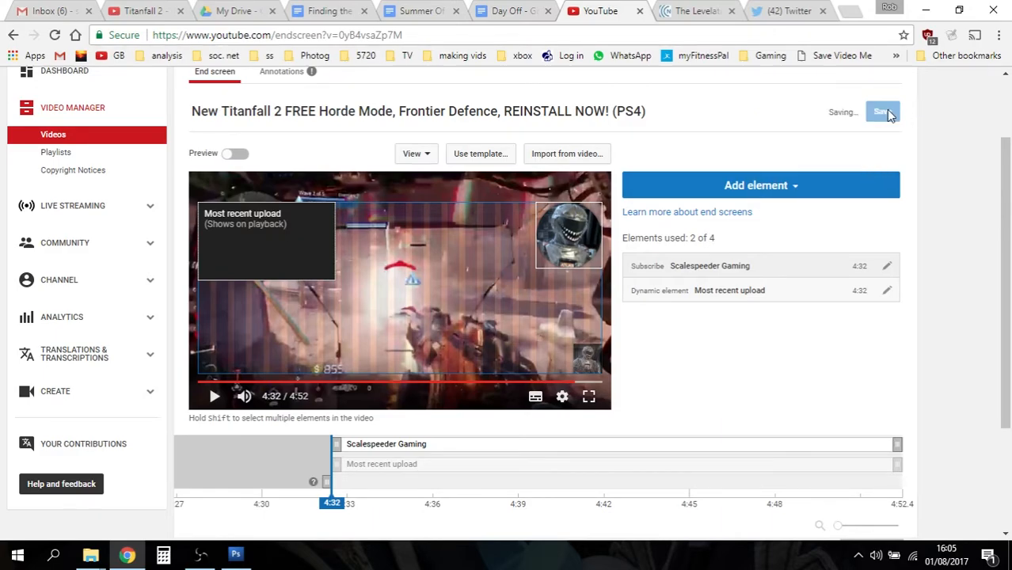
scroll(928, 221, "down", 2)
scroll(928, 221, "up", 3)
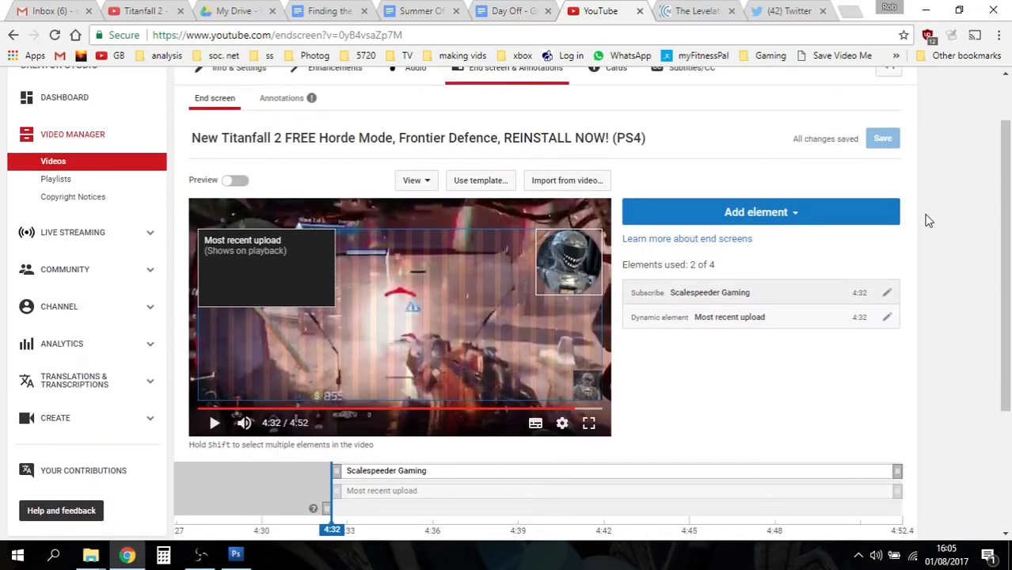
scroll(493, 231, "down", 3)
scroll(493, 231, "up", 2)
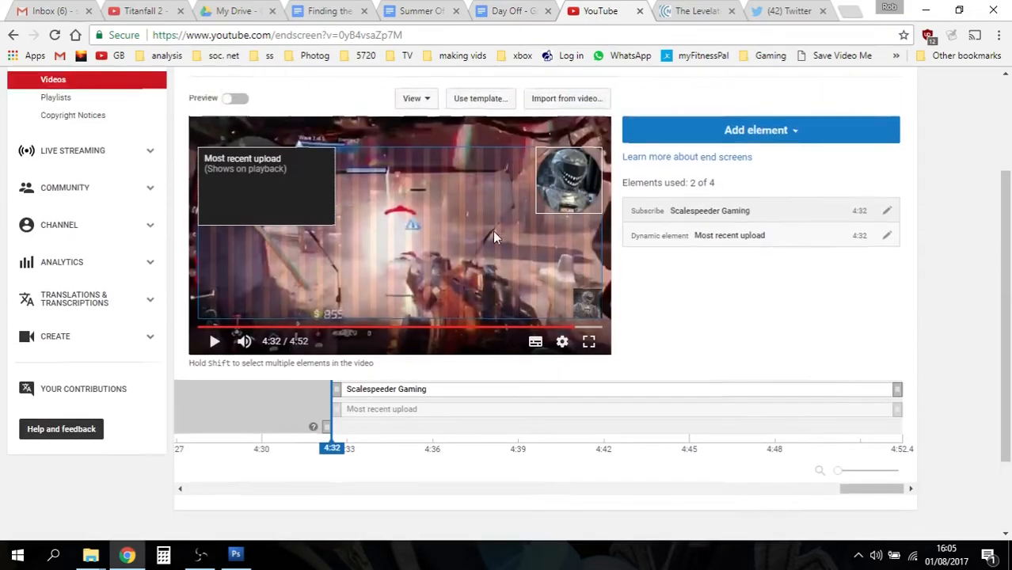
Return to the video's Info & Settings page and review its thumbnail, title, description, tags and privacy setting
scroll(492, 232, "up", 2)
left_click(255, 140)
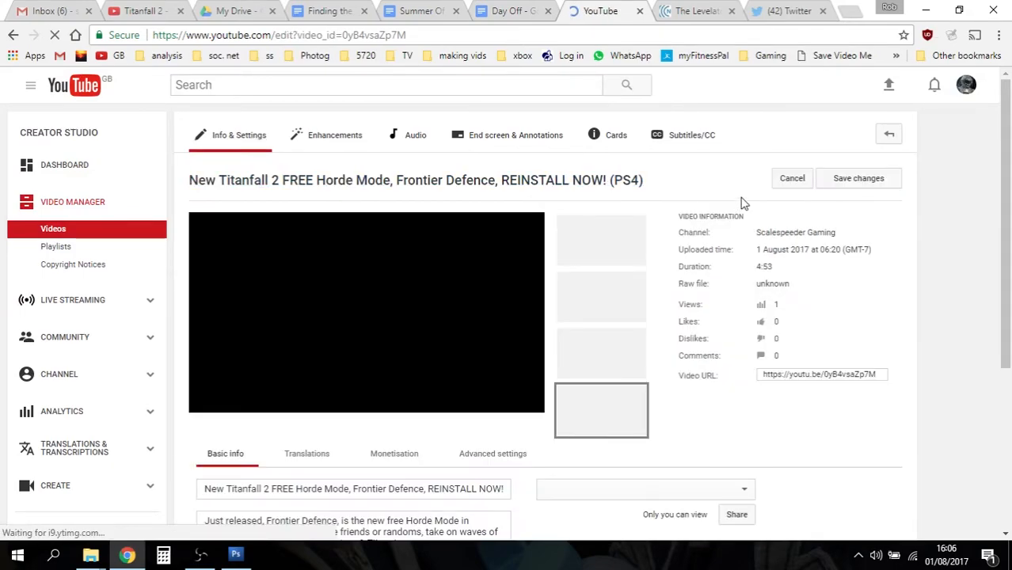
scroll(750, 331, "down", 1)
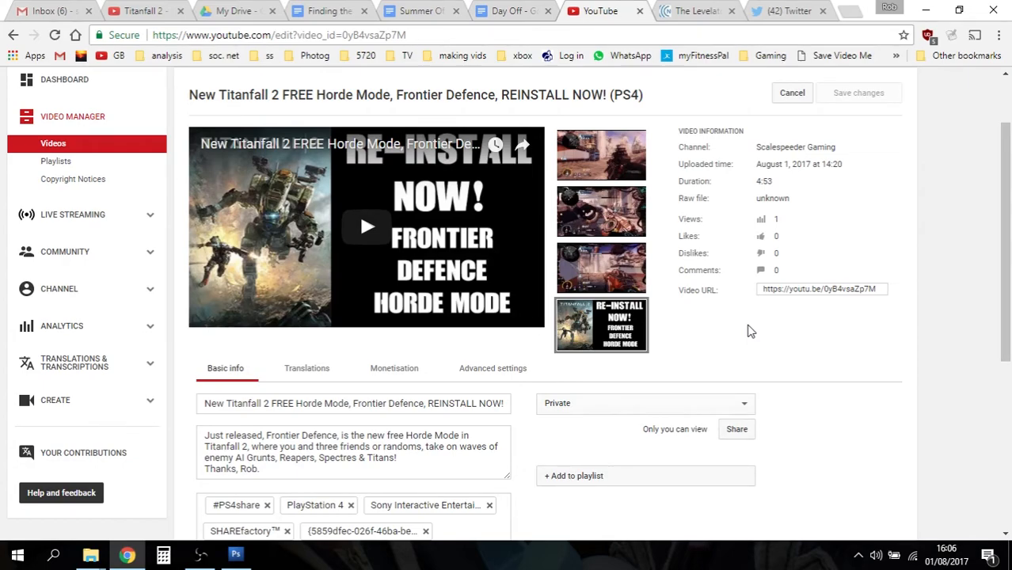
scroll(751, 331, "down", 2)
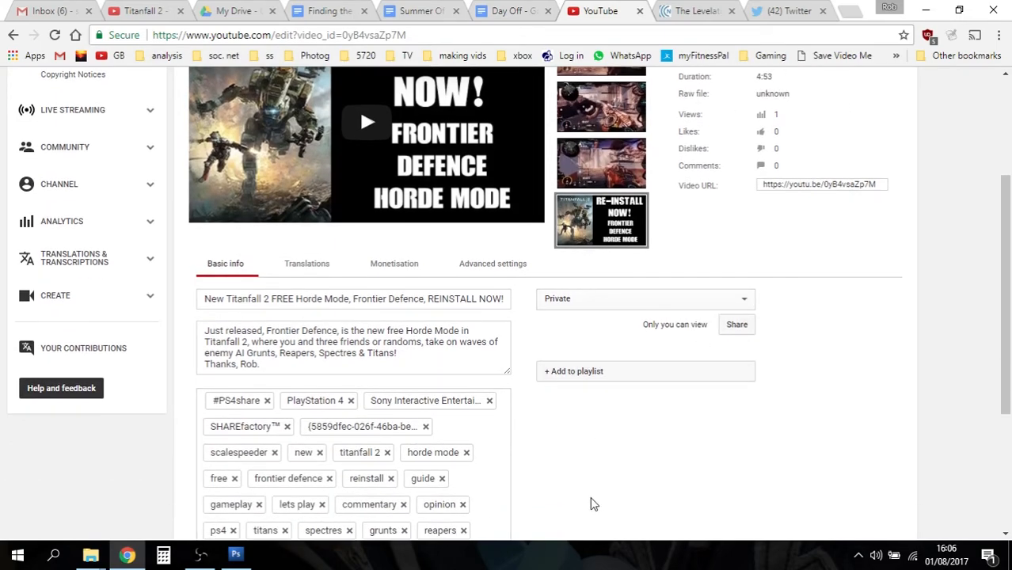
scroll(592, 502, "up", 2)
mouse_move(560, 336)
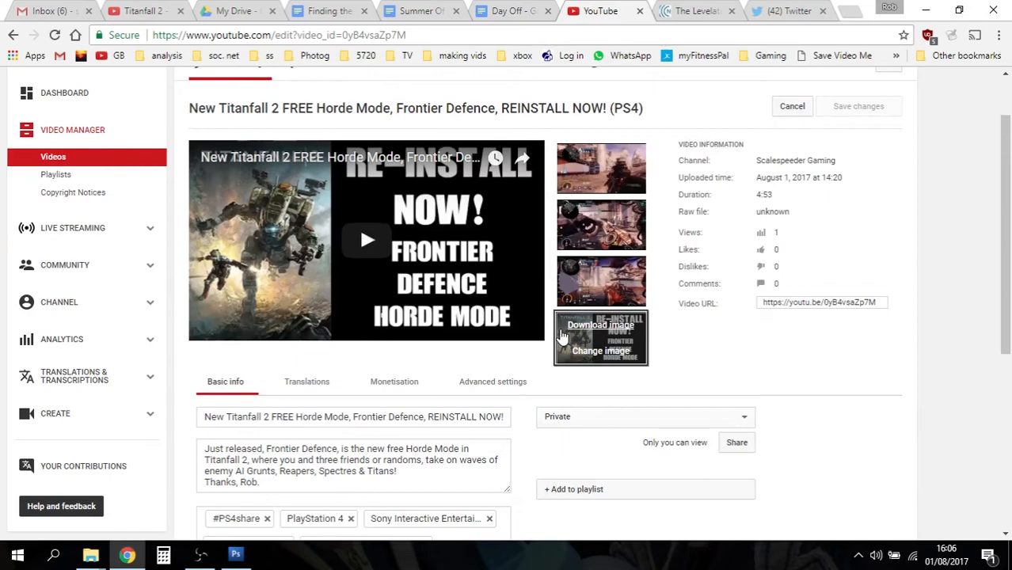